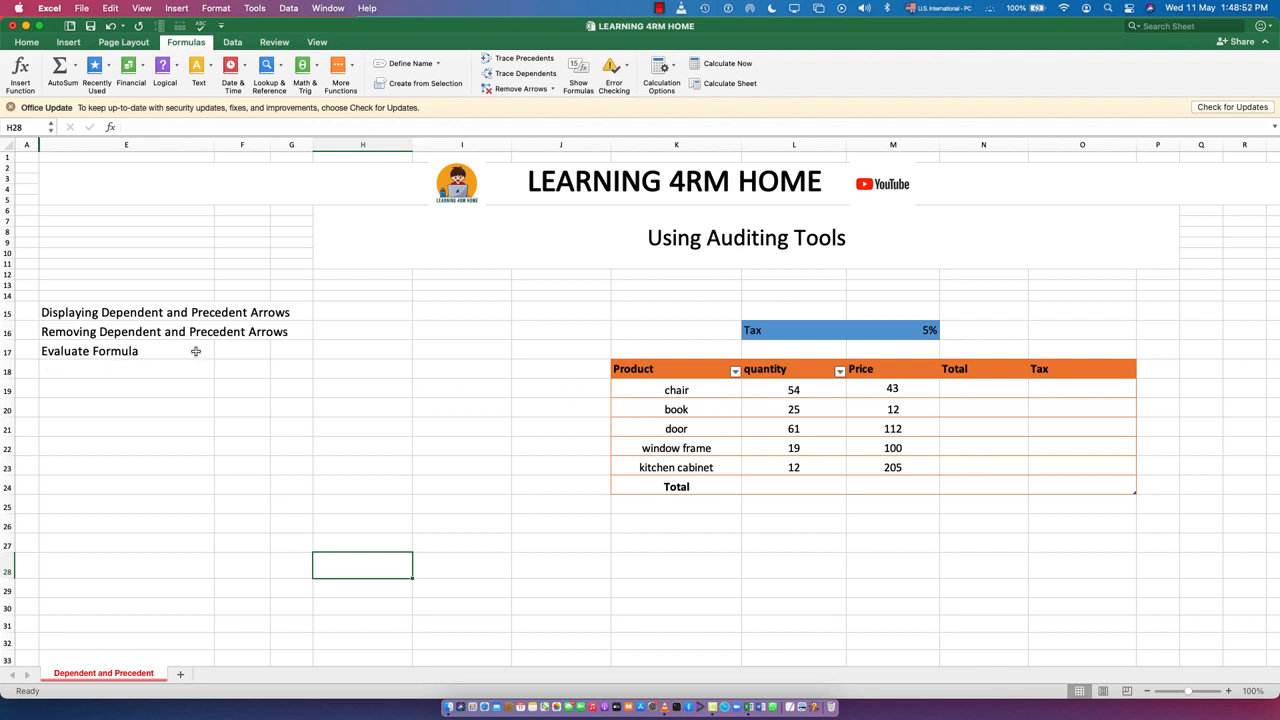
pyautogui.click(101, 312)
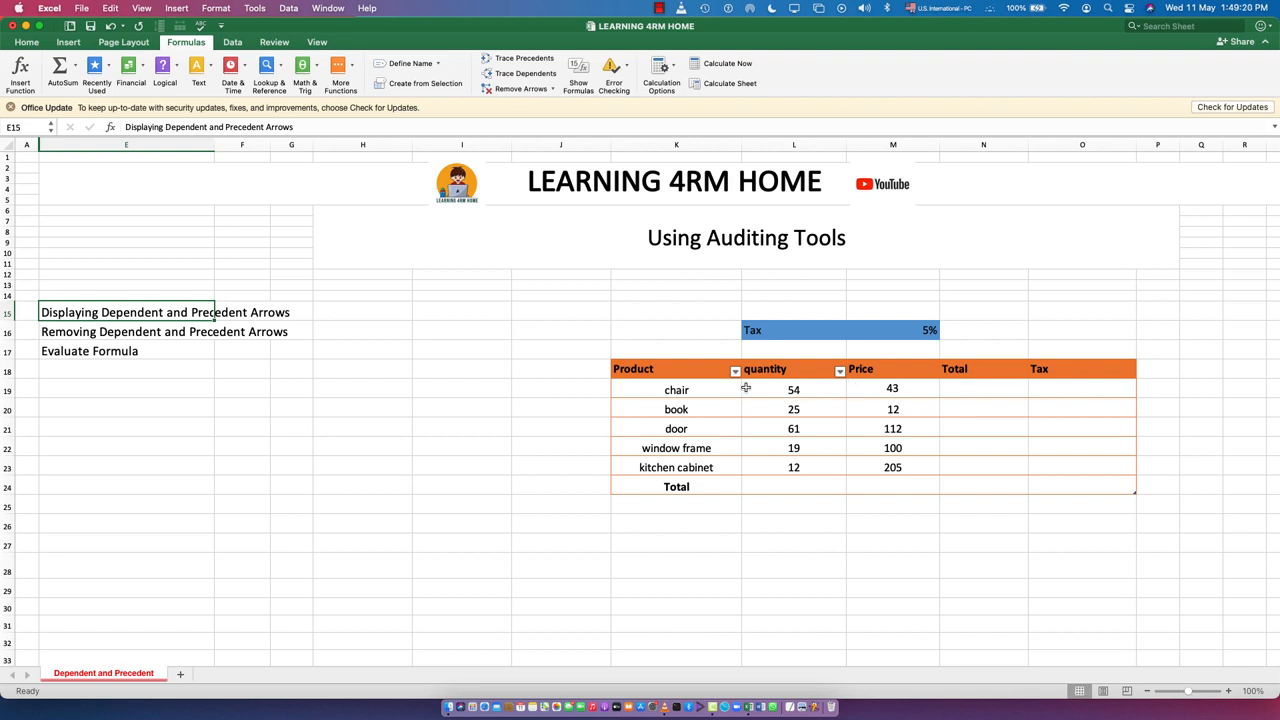
pyautogui.click(962, 390)
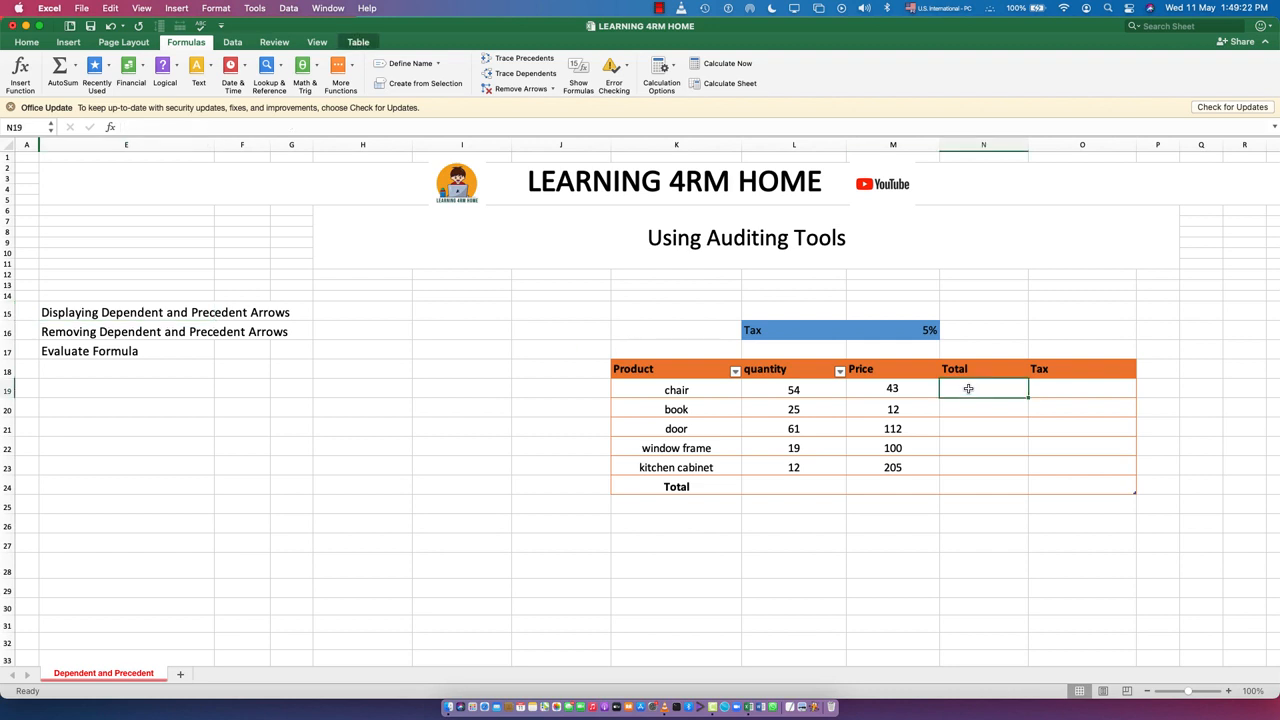
pyautogui.write('=')
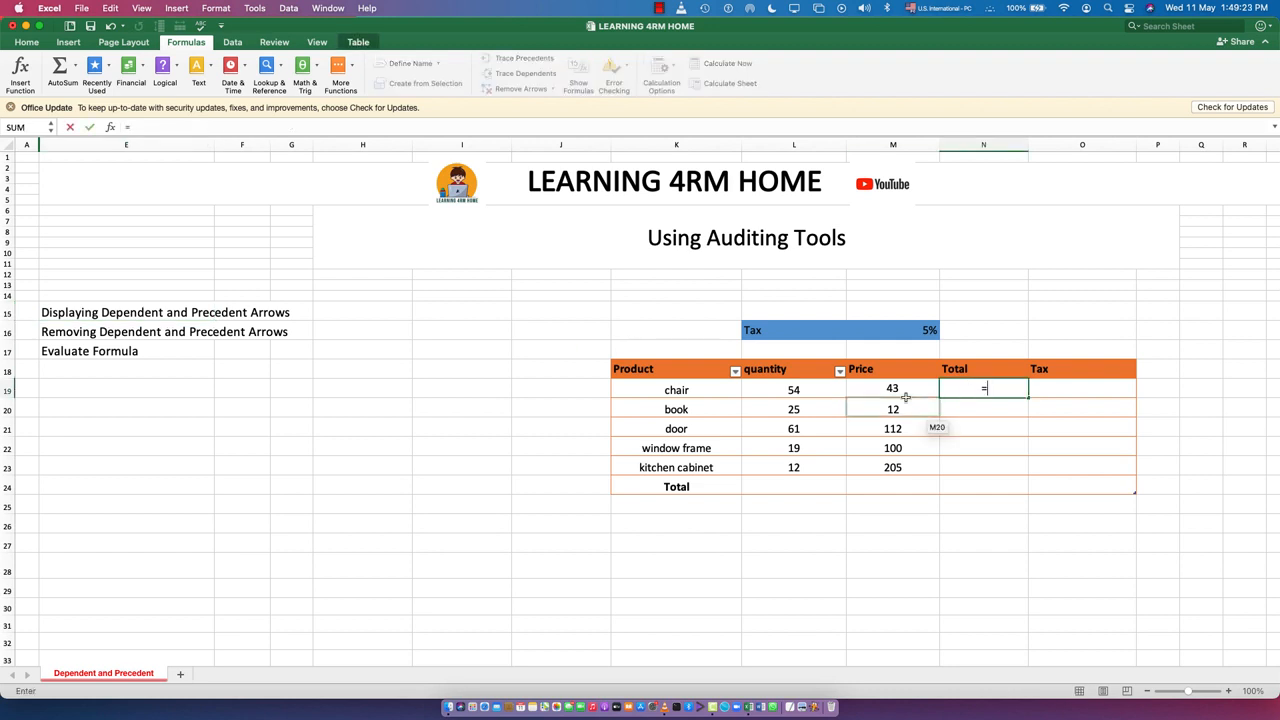
pyautogui.click(790, 390)
pyautogui.write('*')
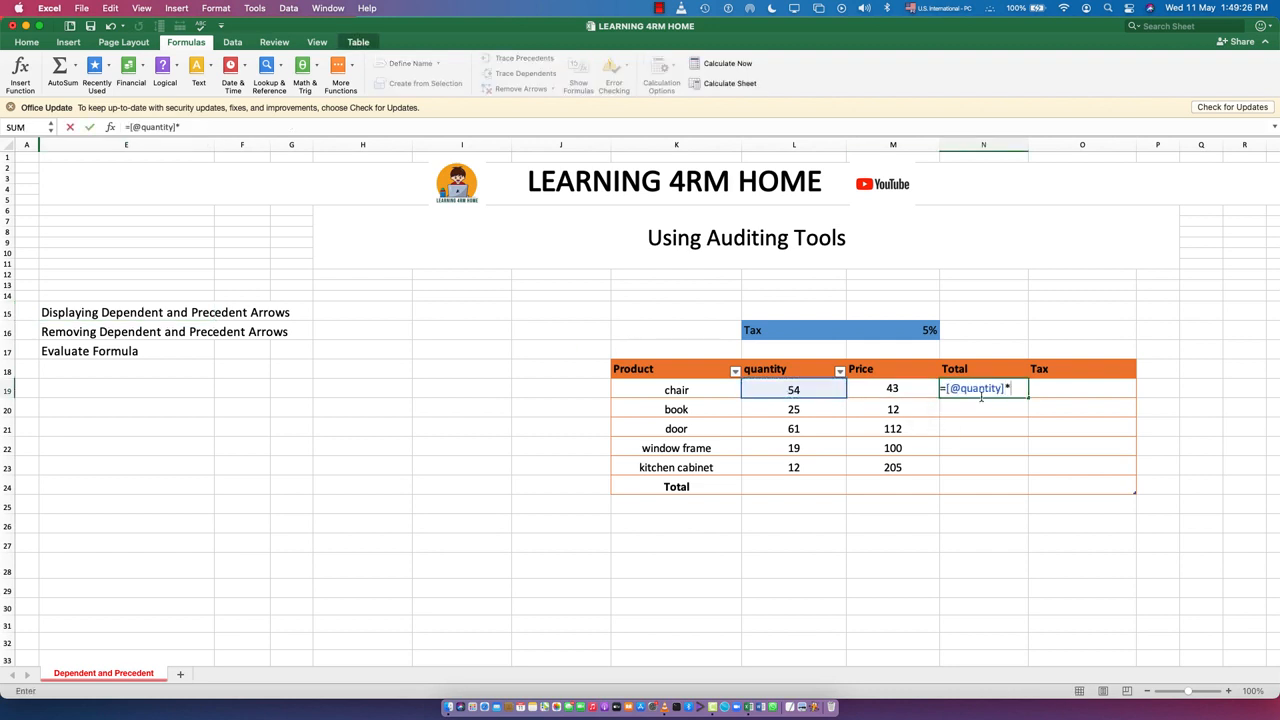
pyautogui.click(903, 391)
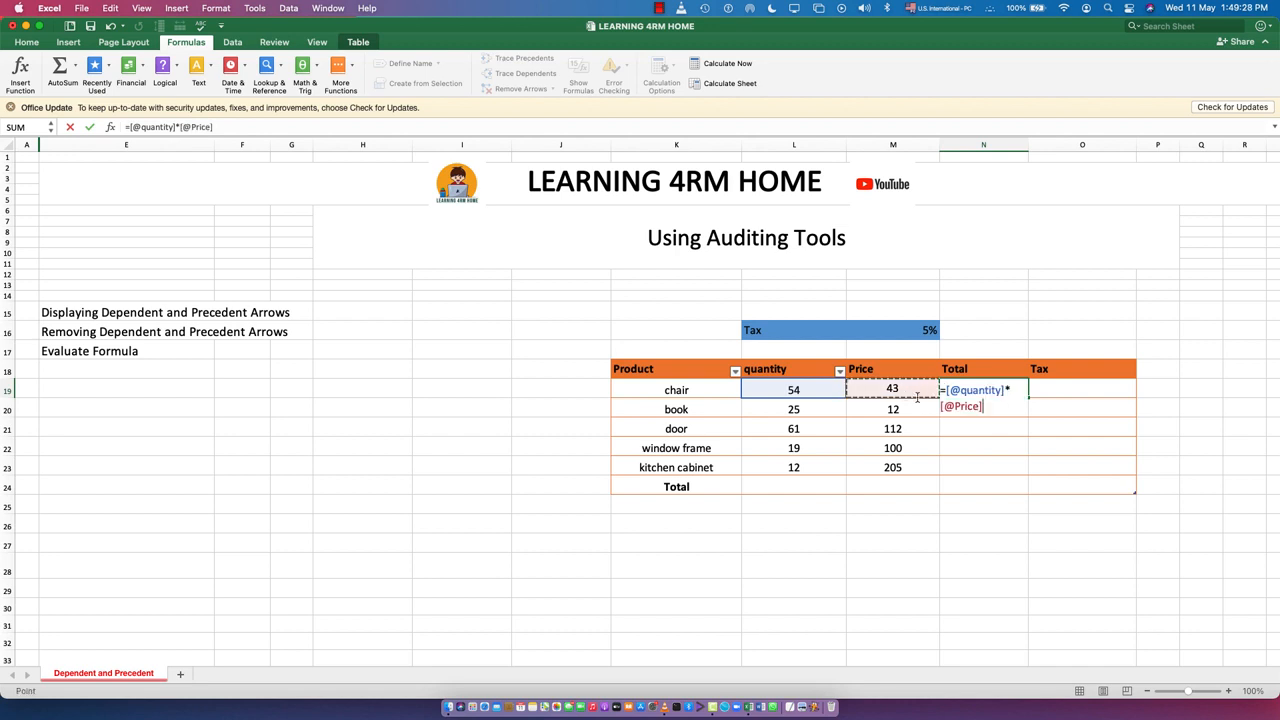
pyautogui.press('Return')
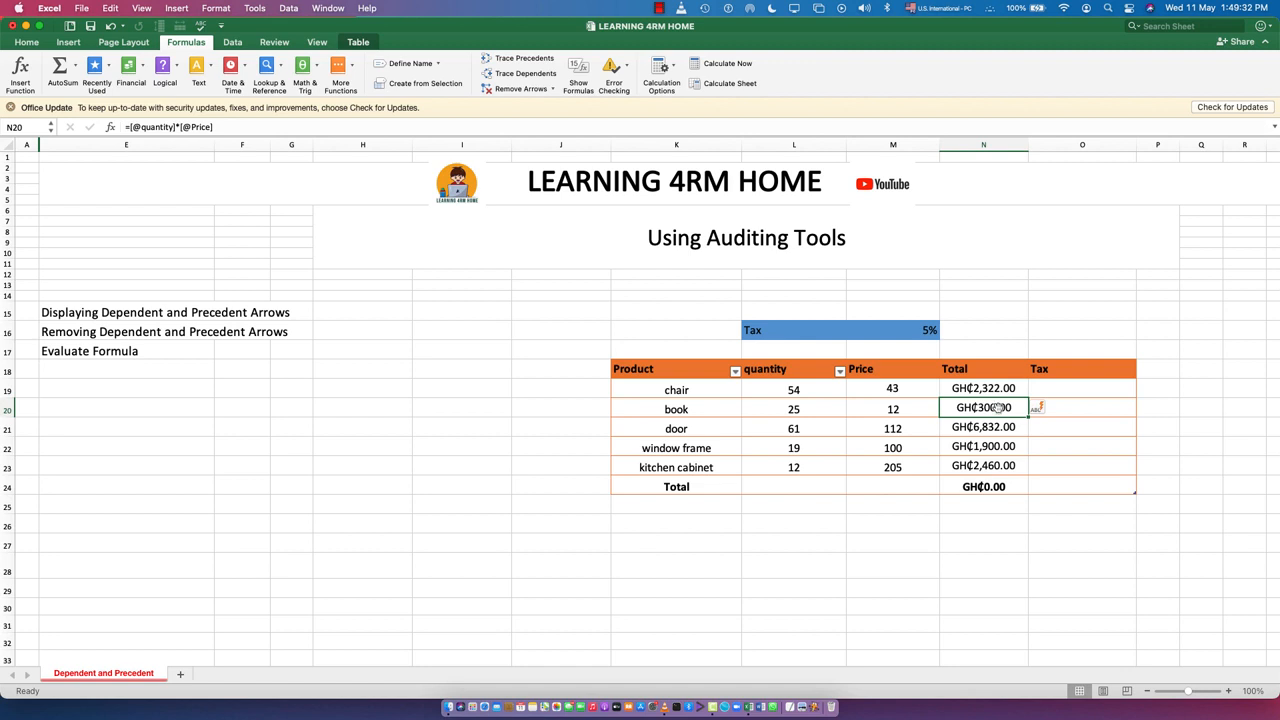
pyautogui.click(998, 487)
pyautogui.press('Delete')
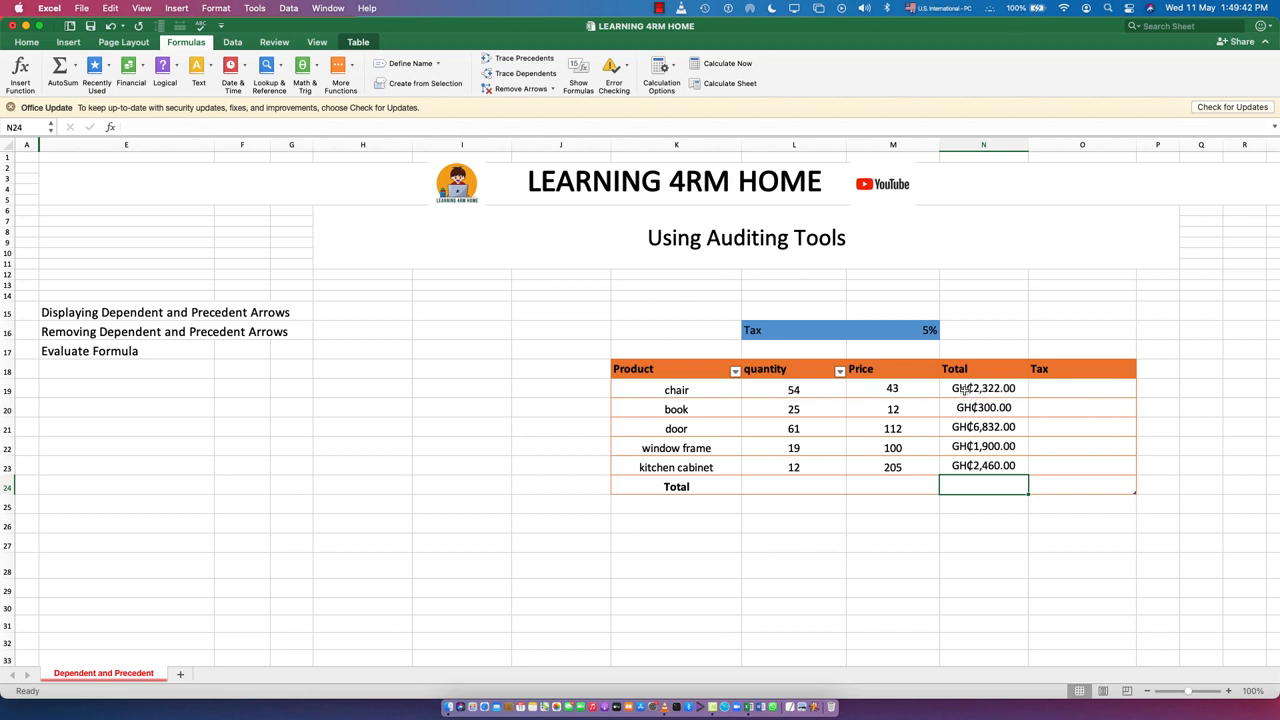
# Format the product totals in N19:N23 as Currency with the GH₵ symbol and two decimal places.
pyautogui.moveTo(979, 392); pyautogui.dragTo(987, 467)
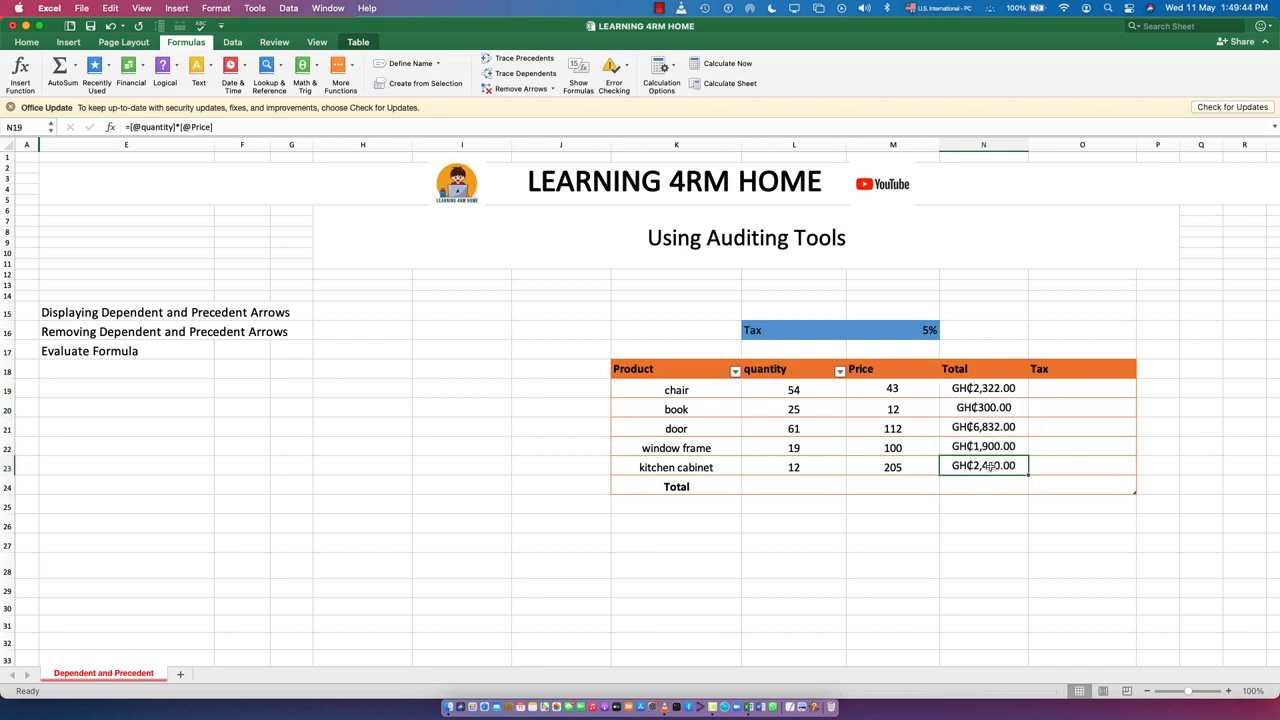
pyautogui.moveTo(976, 390); pyautogui.dragTo(985, 463)
pyautogui.rightClick(985, 463)
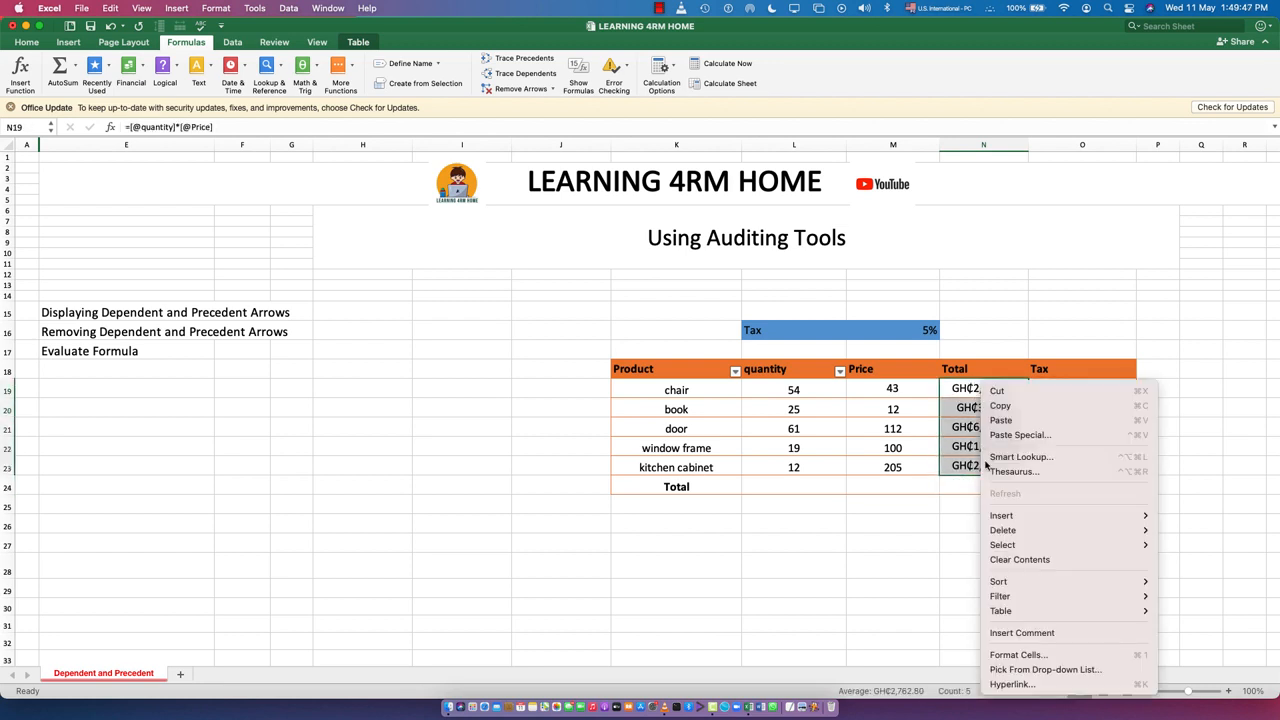
pyautogui.click(1015, 655)
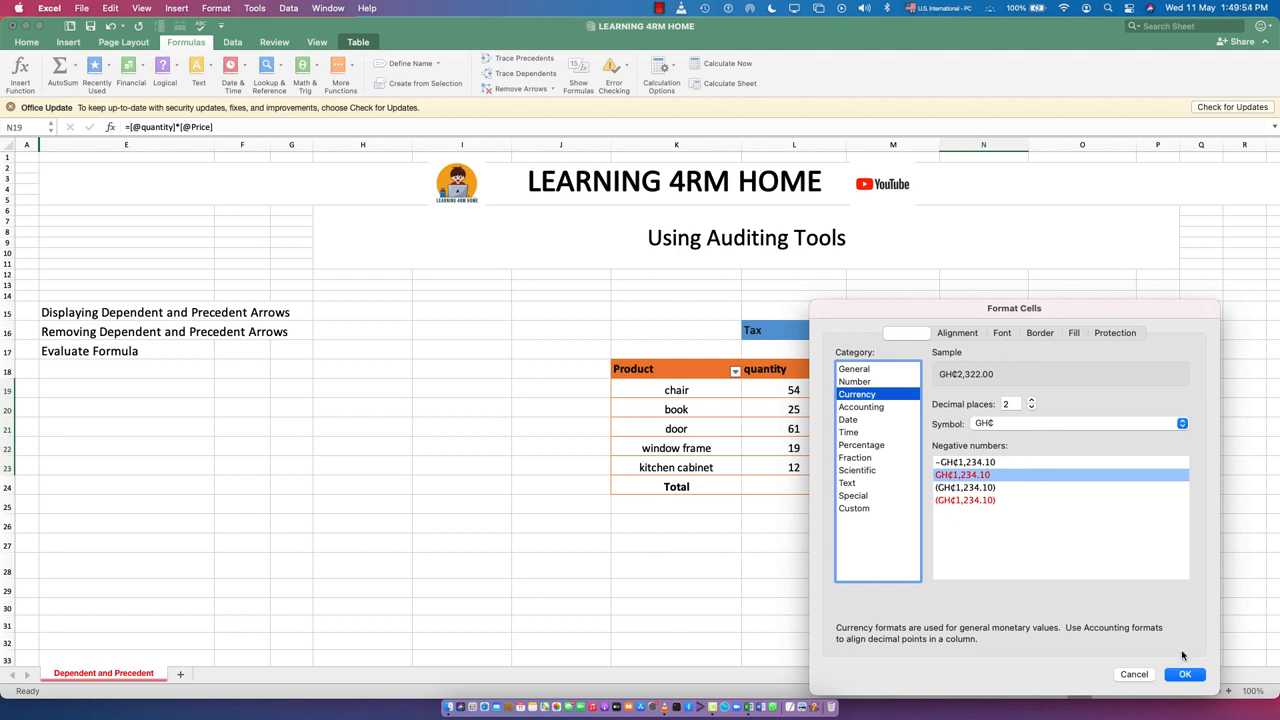
pyautogui.click(1166, 679)
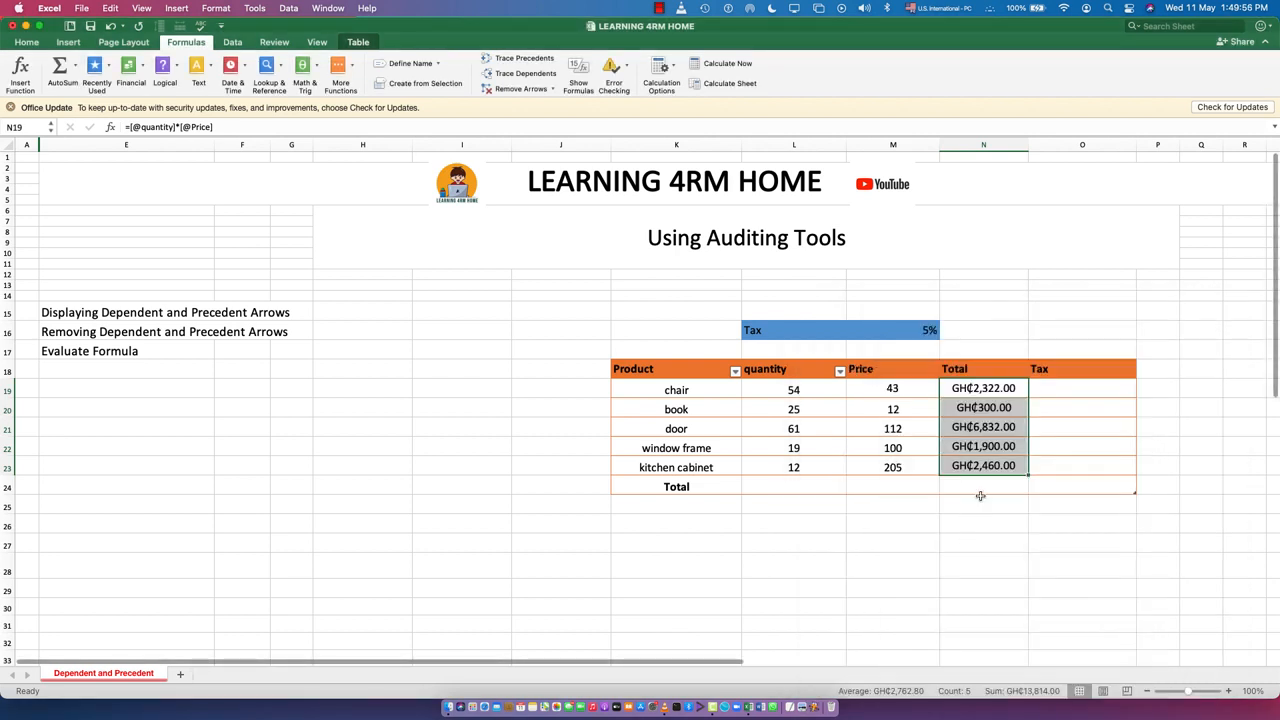
pyautogui.click(923, 541)
# Clear the totals in N20:N23 and refill them by copying the chair's Total formula down to the kitchen cabinet row.
pyautogui.moveTo(988, 408); pyautogui.dragTo(997, 470)
pyautogui.press('Delete')
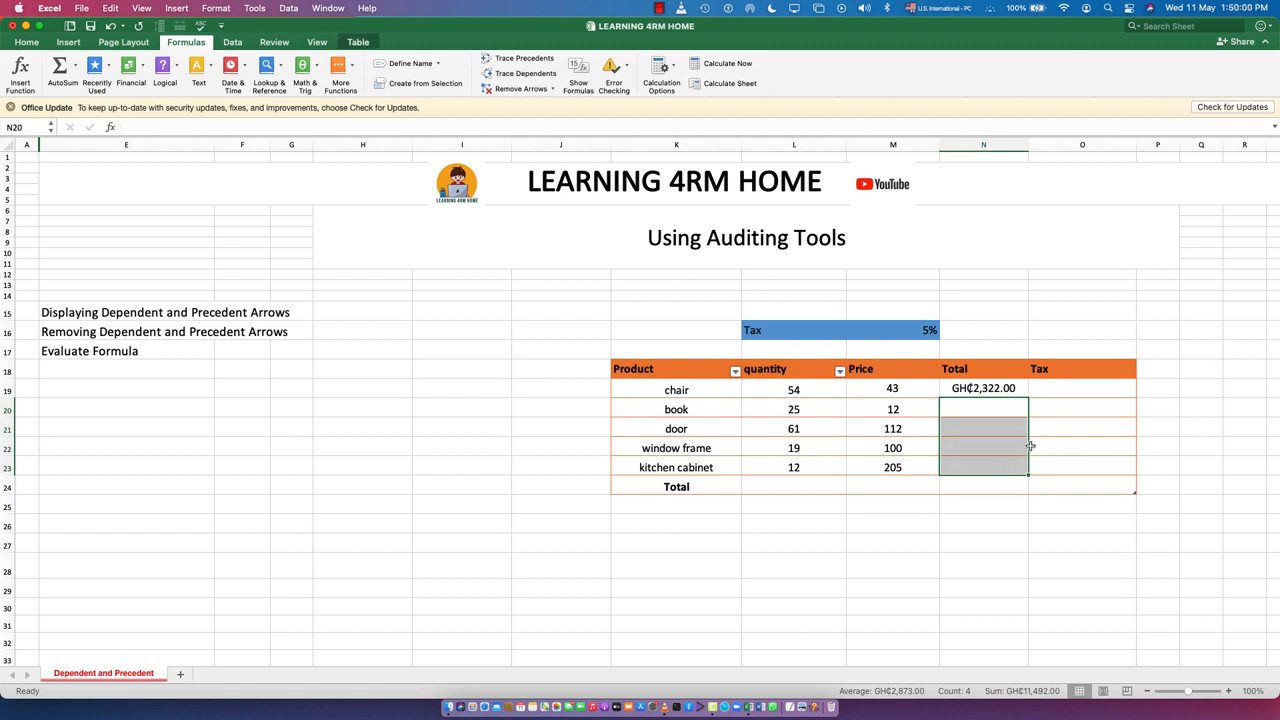
pyautogui.click(980, 390)
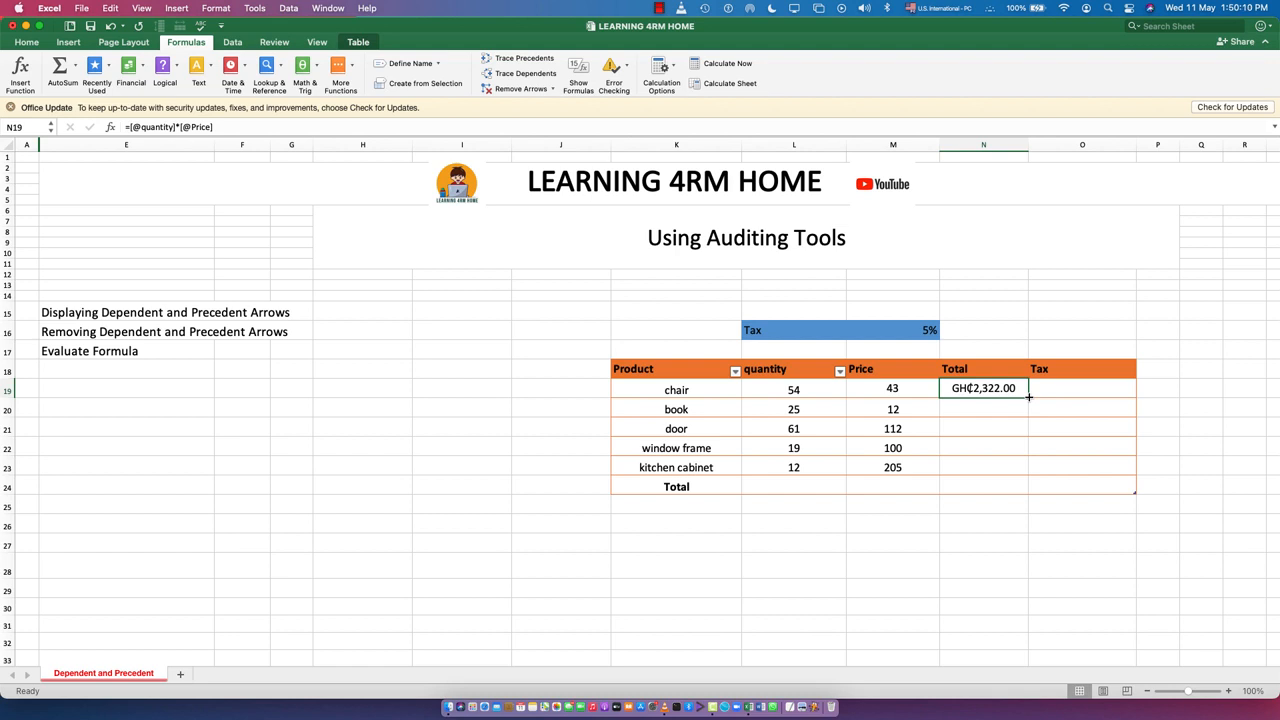
pyautogui.moveTo(1028, 397); pyautogui.dragTo(1030, 469)
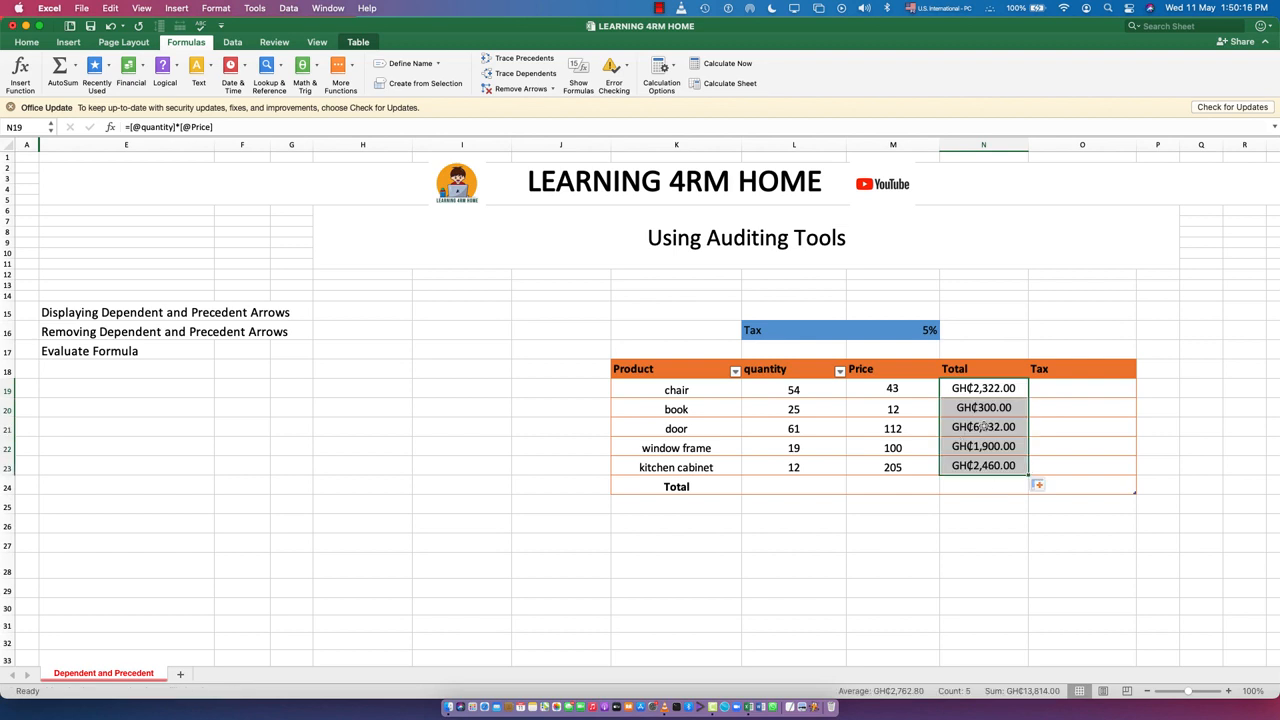
pyautogui.click(1071, 417)
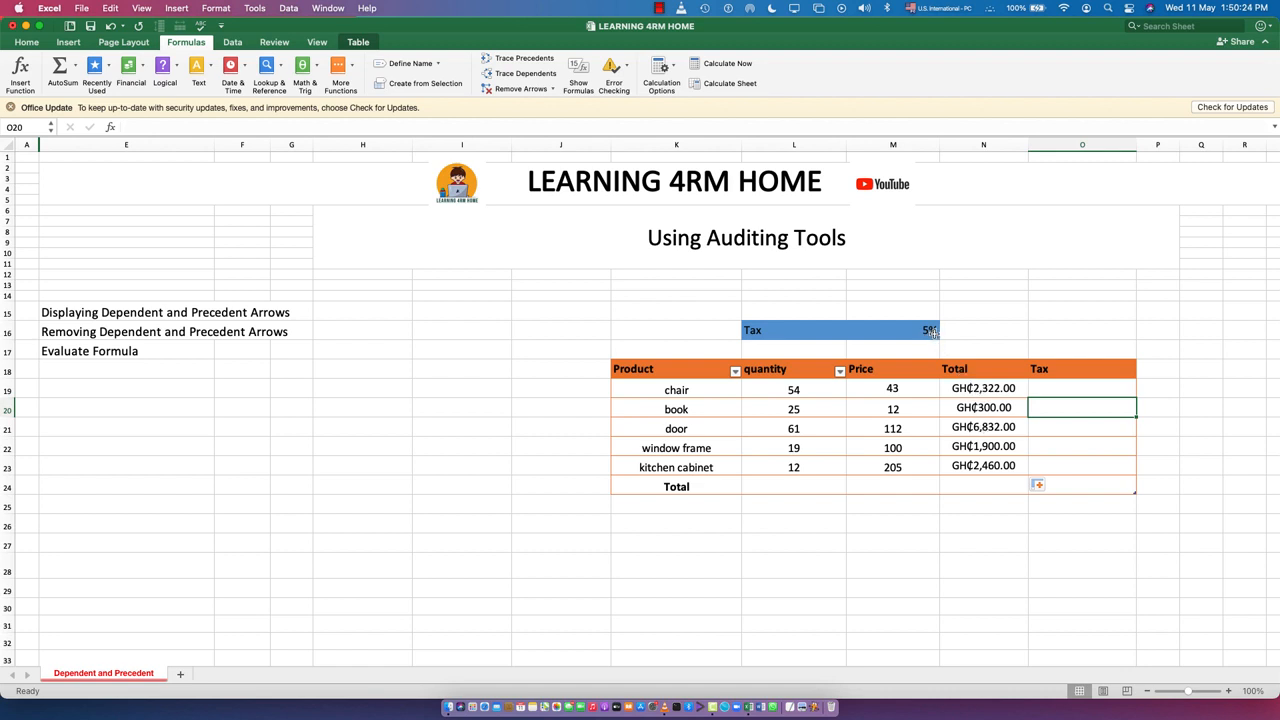
pyautogui.click(1079, 389)
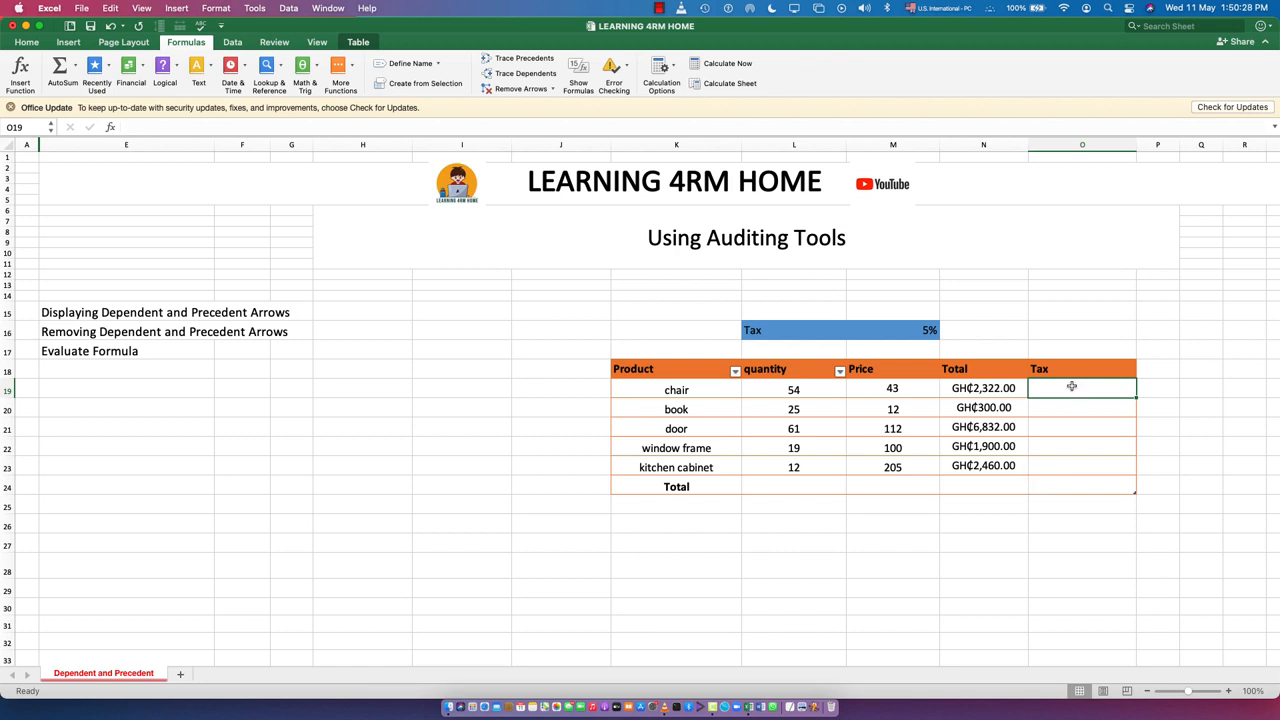
pyautogui.write('=')
pyautogui.click(988, 390)
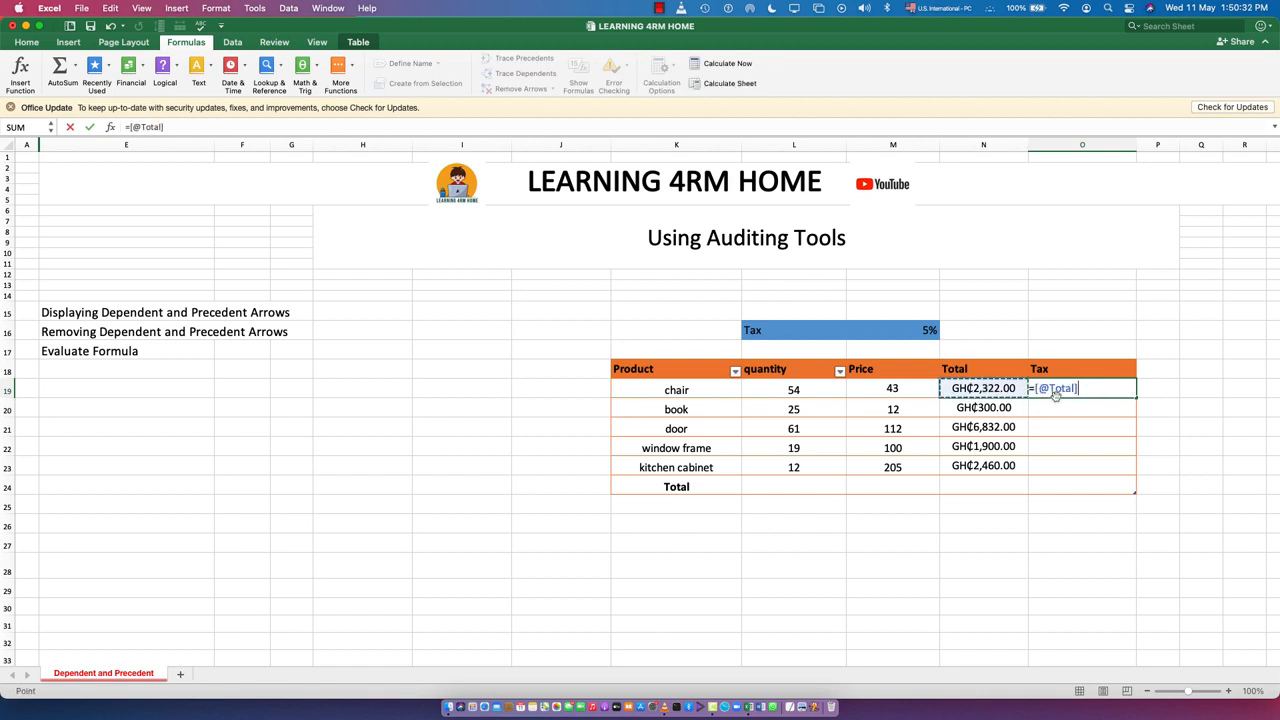
pyautogui.write('*')
pyautogui.click(928, 331)
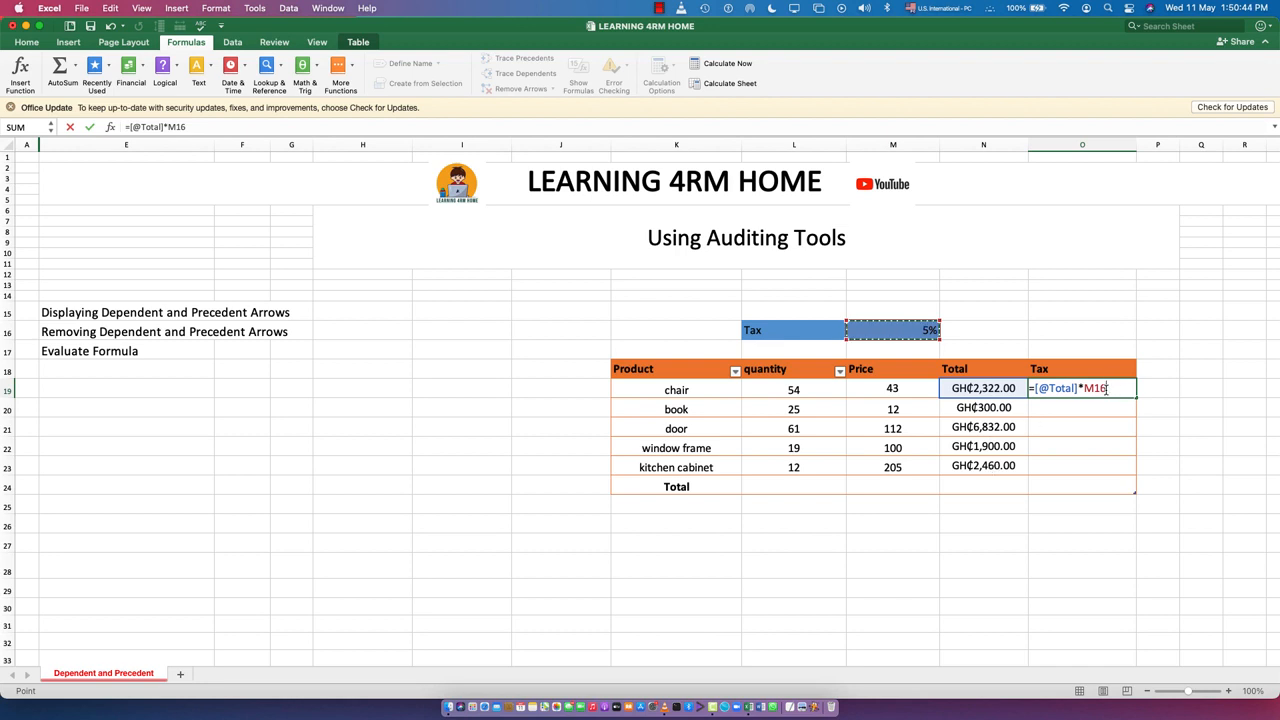
pyautogui.press('super+t')
pyautogui.press('Return')
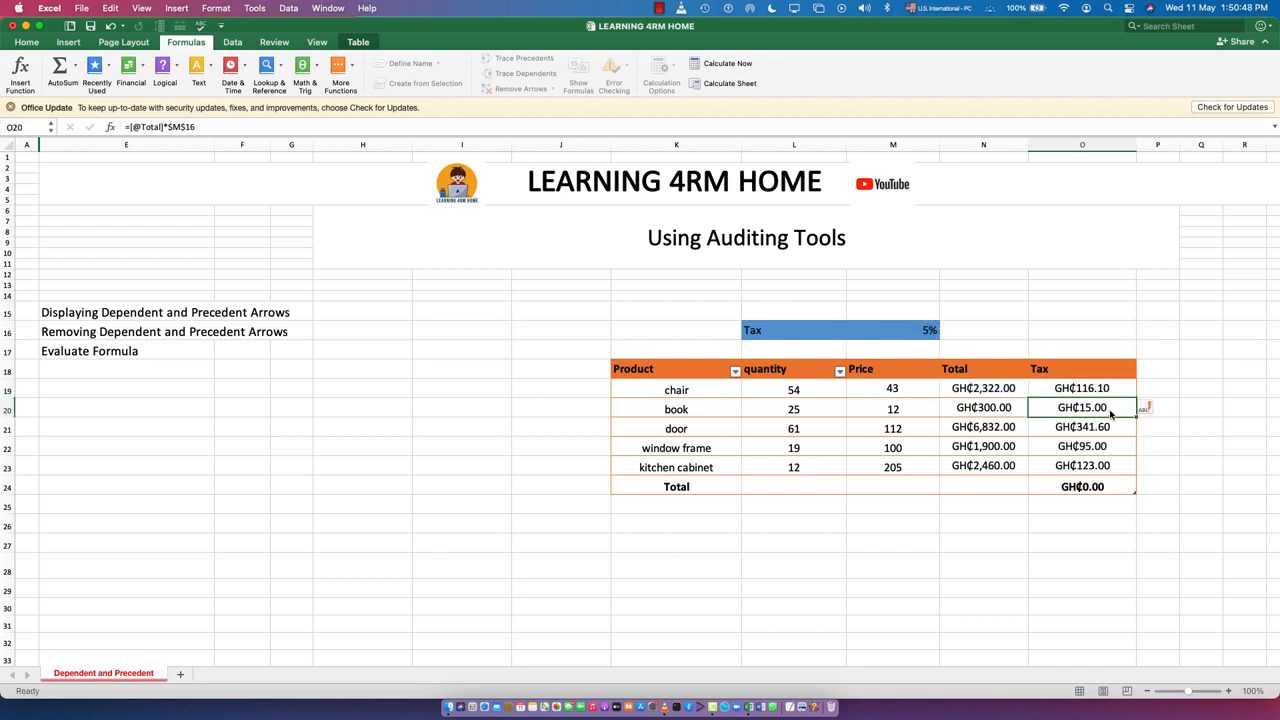
# Clear O20:O24 and copy the chair's Tax formula down through the kitchen cabinet row.
pyautogui.moveTo(1097, 408); pyautogui.dragTo(1106, 490)
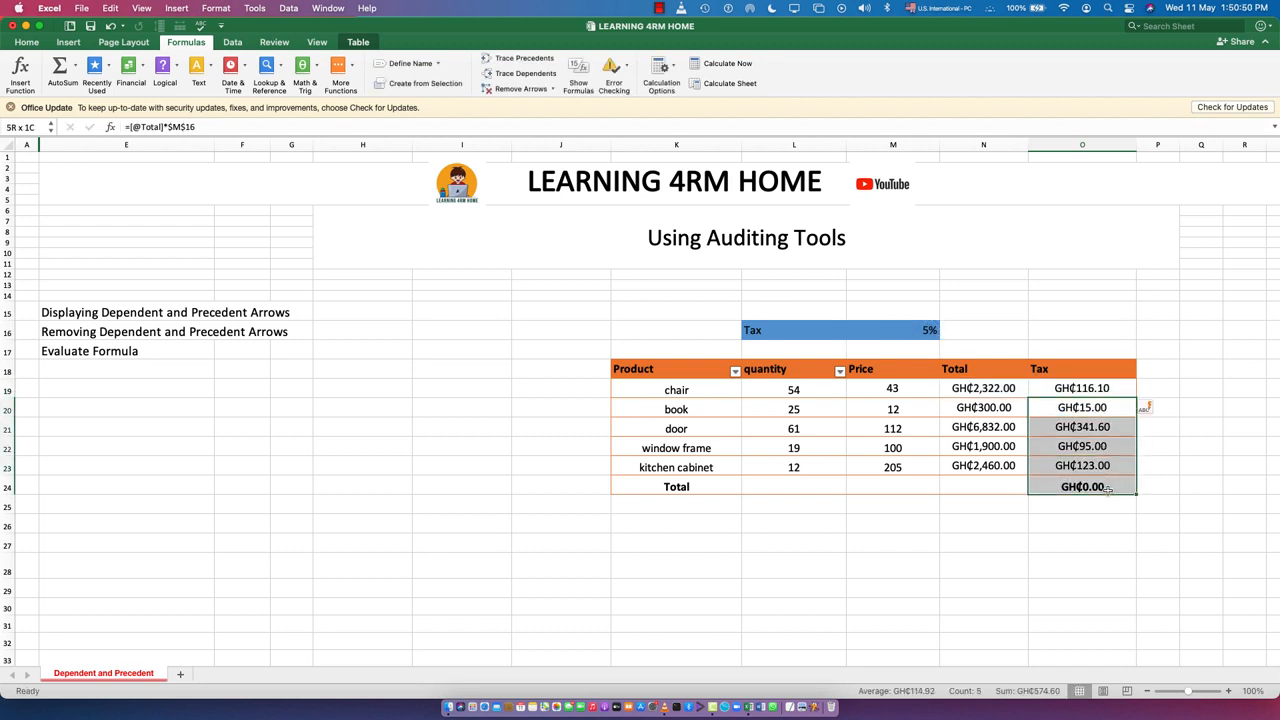
pyautogui.press('Delete')
pyautogui.click(1108, 395)
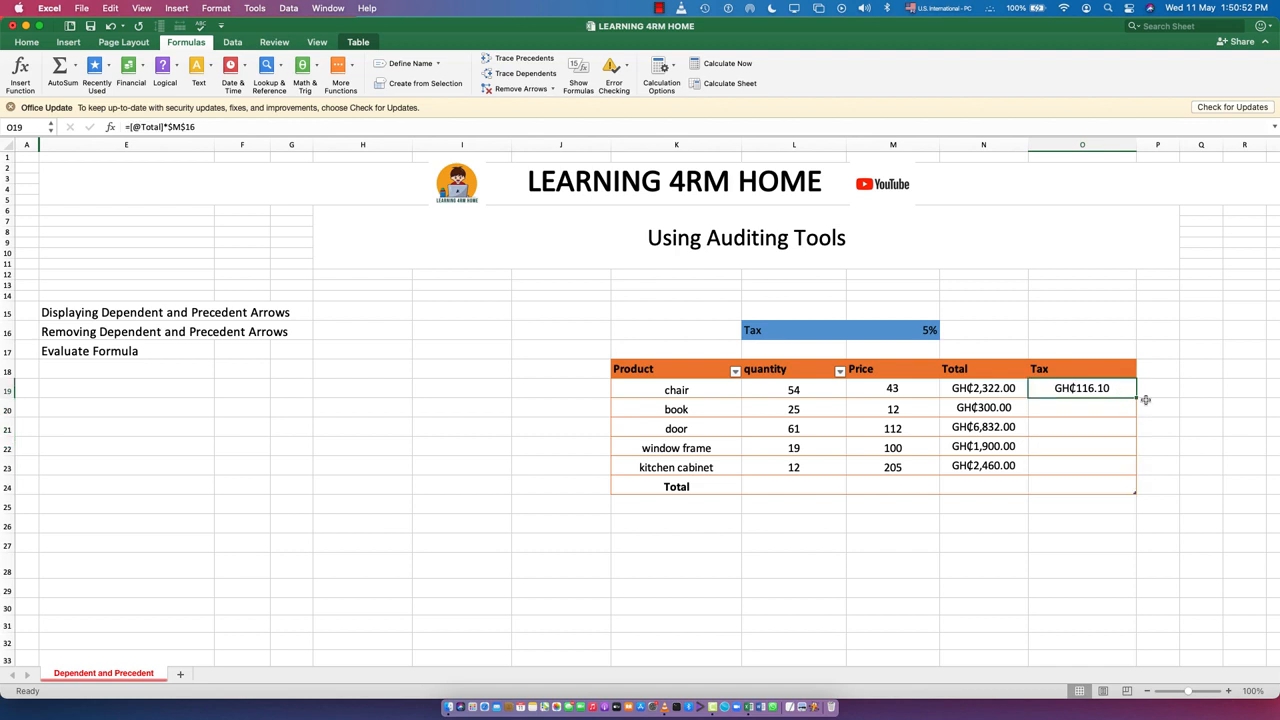
pyautogui.moveTo(1137, 398); pyautogui.dragTo(1133, 467)
pyautogui.click(997, 562)
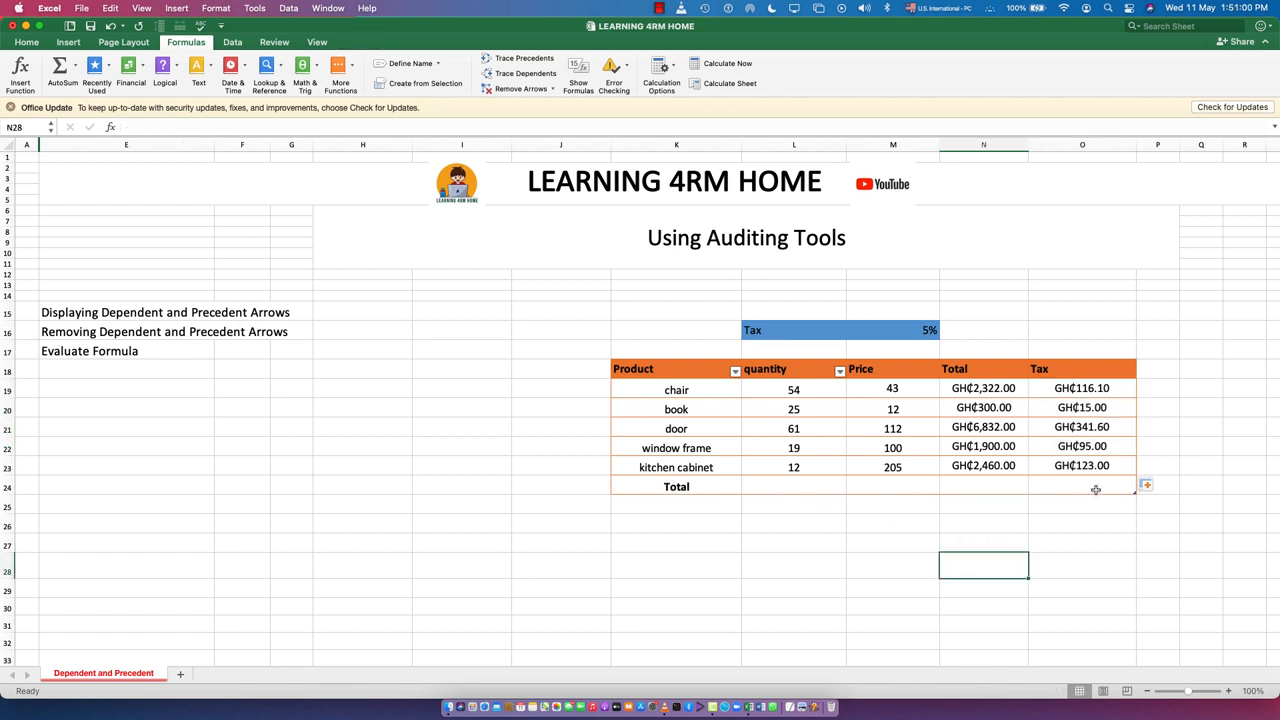
# Sum the quantities L19:L23 in the Total row's cell L24.
pyautogui.click(787, 487)
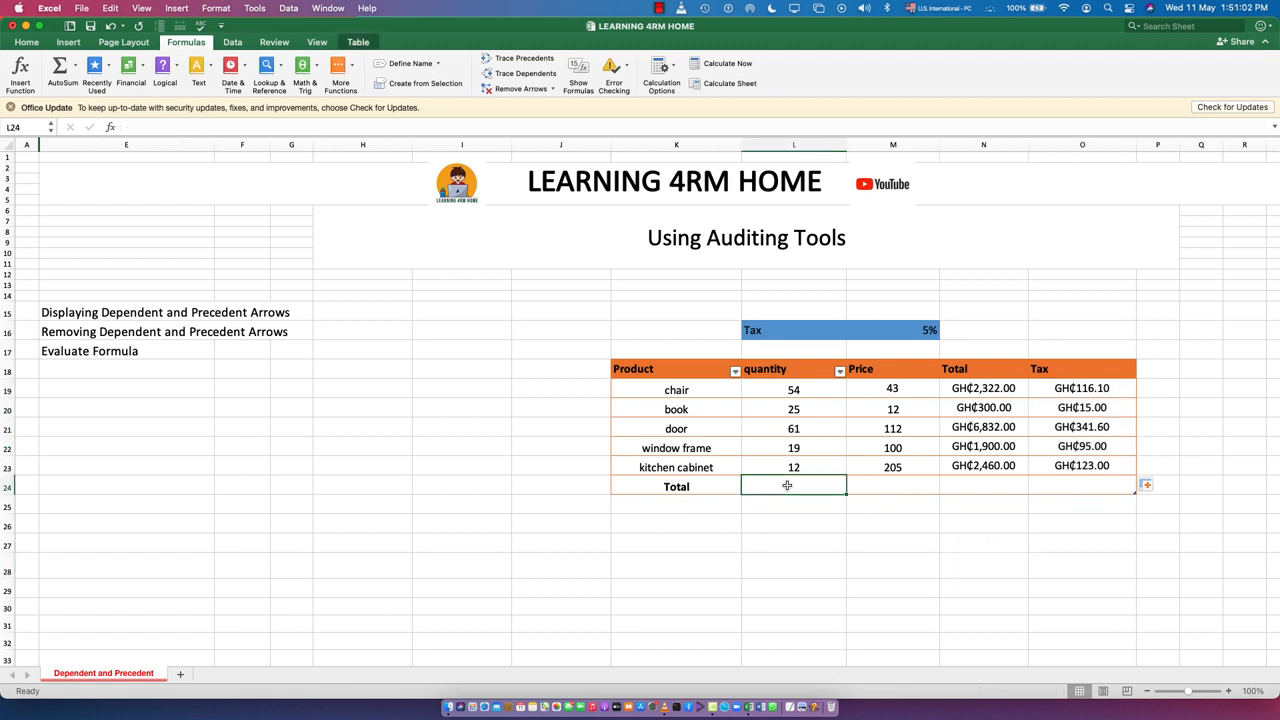
pyautogui.write('=sum')
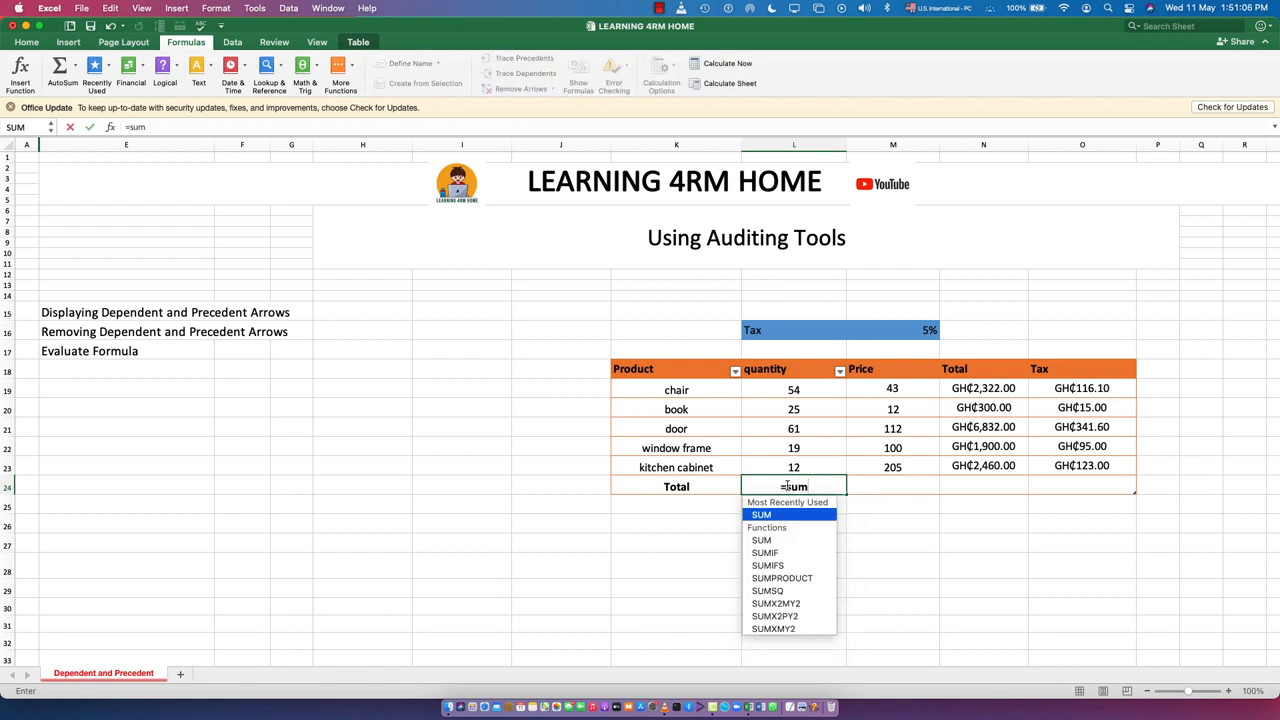
pyautogui.write('(')
pyautogui.moveTo(794, 387); pyautogui.dragTo(811, 454)
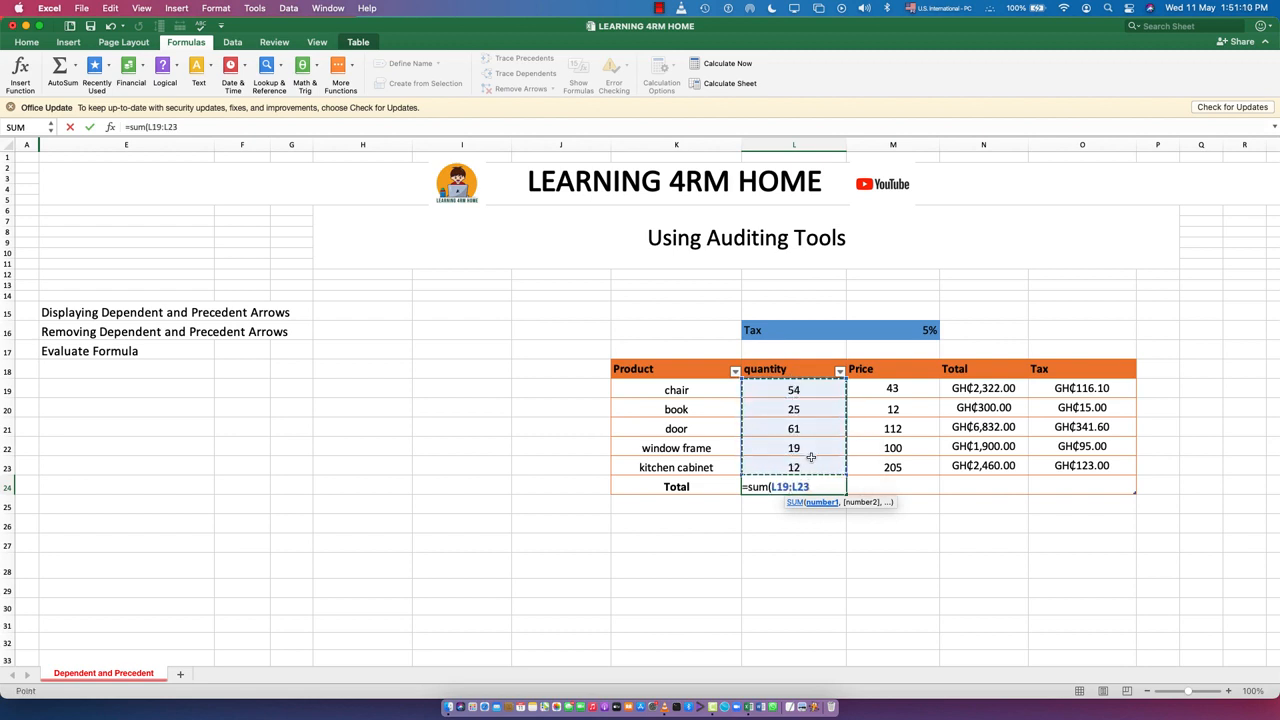
pyautogui.press('Return')
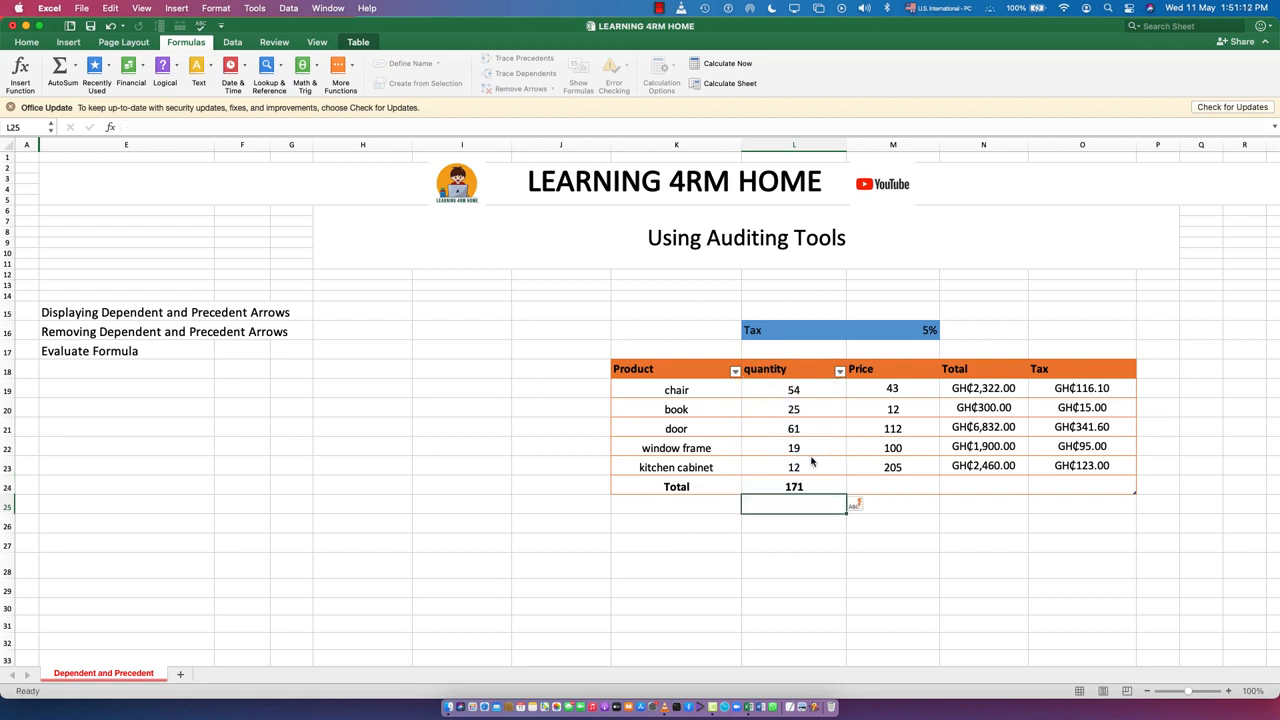
# Copy the quantity sum formula from L24 across the Total row to the Price, Total and Tax columns.
pyautogui.click(785, 488)
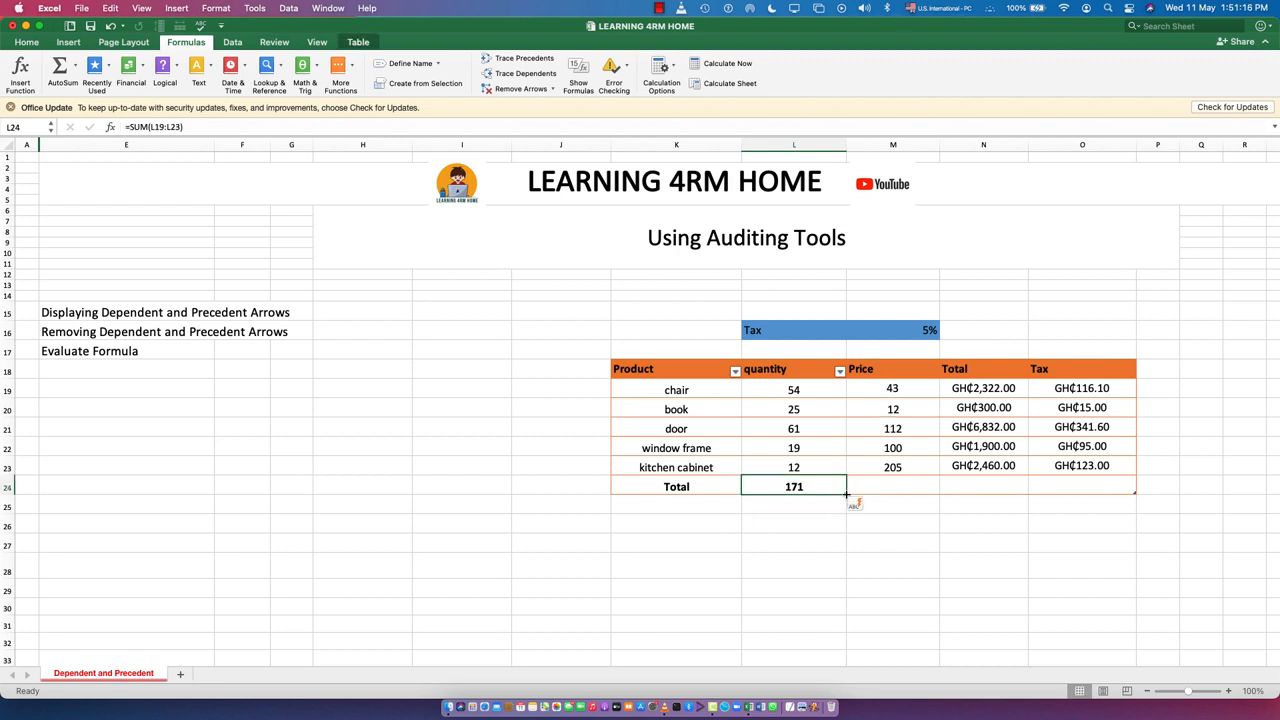
pyautogui.moveTo(846, 494); pyautogui.dragTo(938, 498)
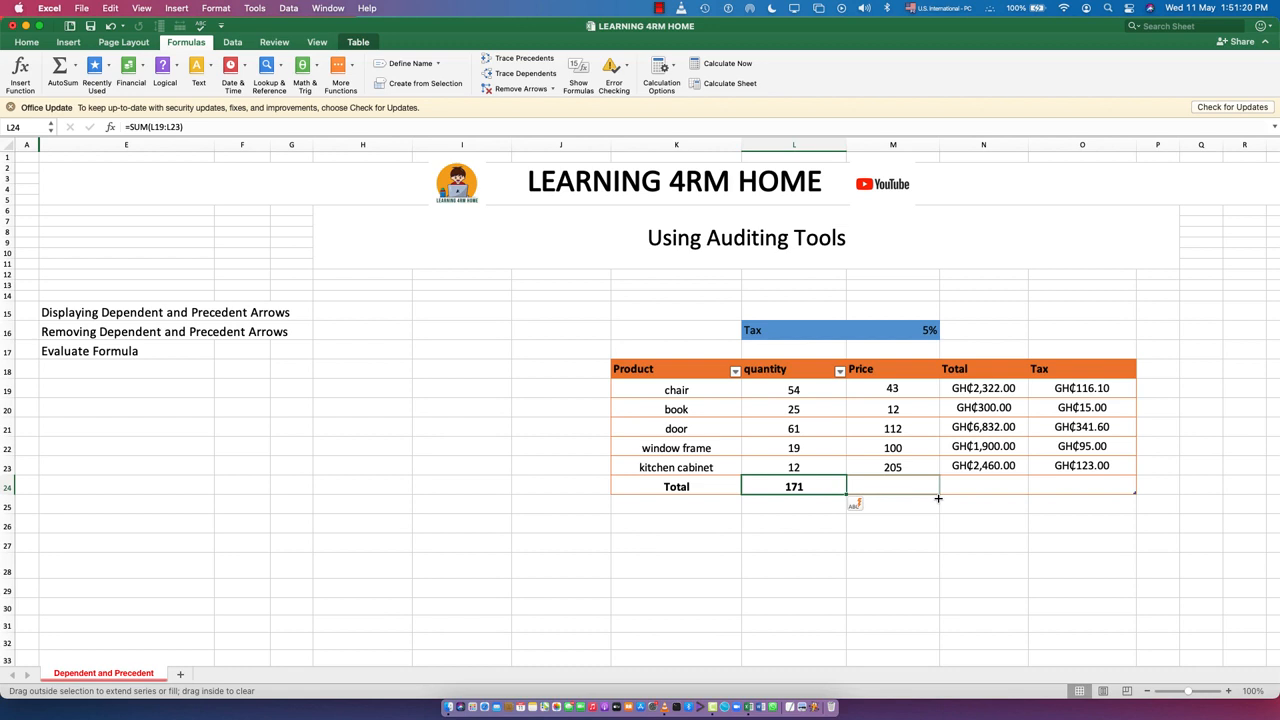
pyautogui.moveTo(938, 498); pyautogui.dragTo(938, 498)
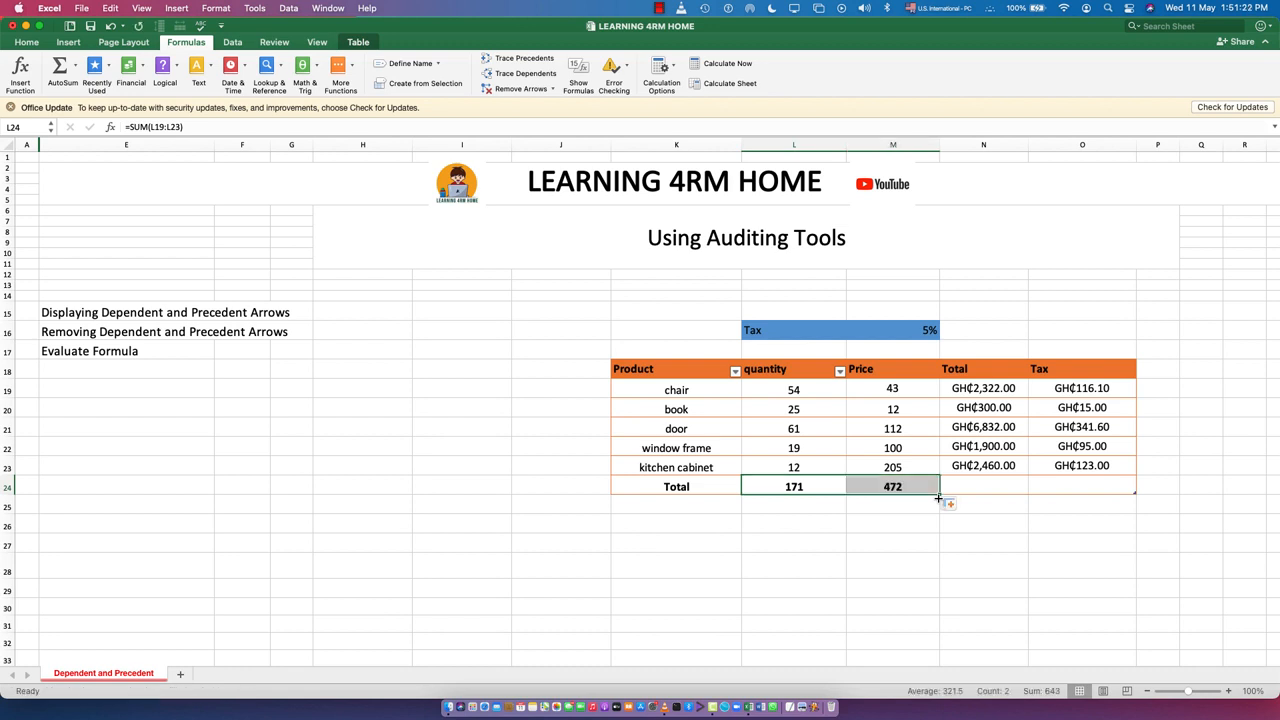
pyautogui.moveTo(939, 495); pyautogui.dragTo(1128, 484)
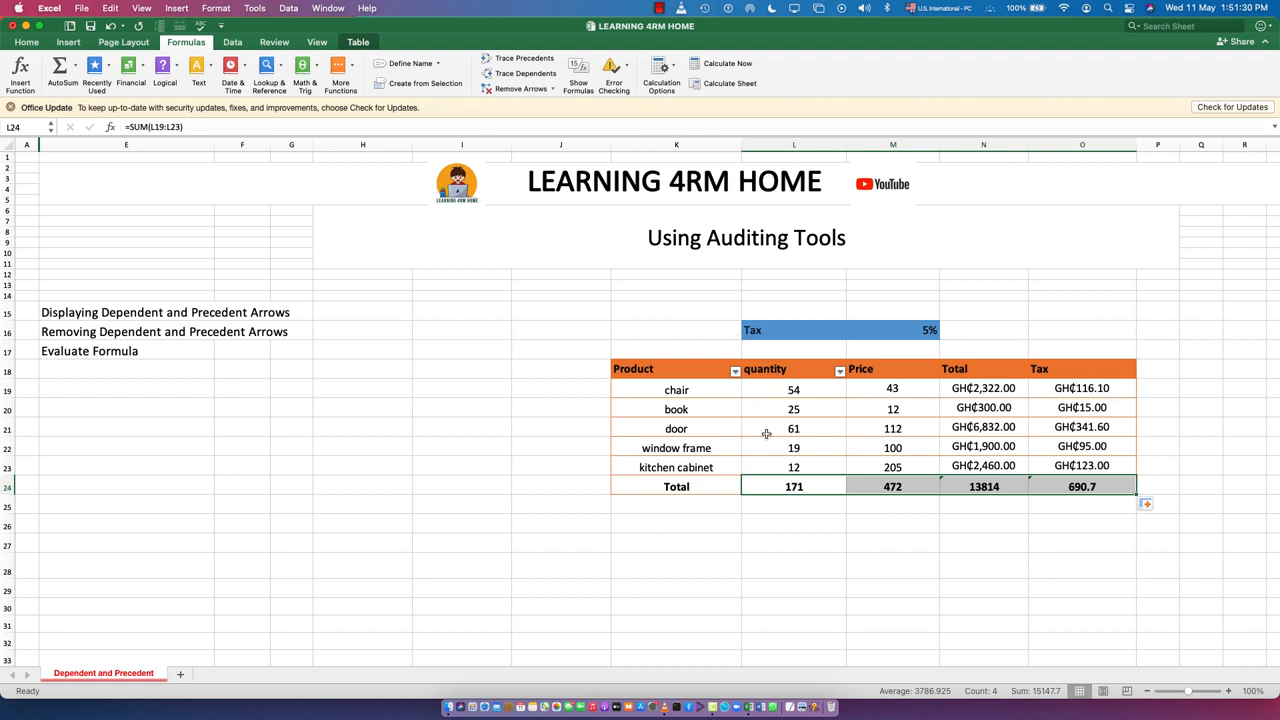
# Format the Total row cells M24:O24 as GH₵ Currency, with negative numbers shown in red without a minus sign.
pyautogui.click(907, 537)
pyautogui.moveTo(879, 486); pyautogui.dragTo(1075, 486)
pyautogui.rightClick(1075, 486)
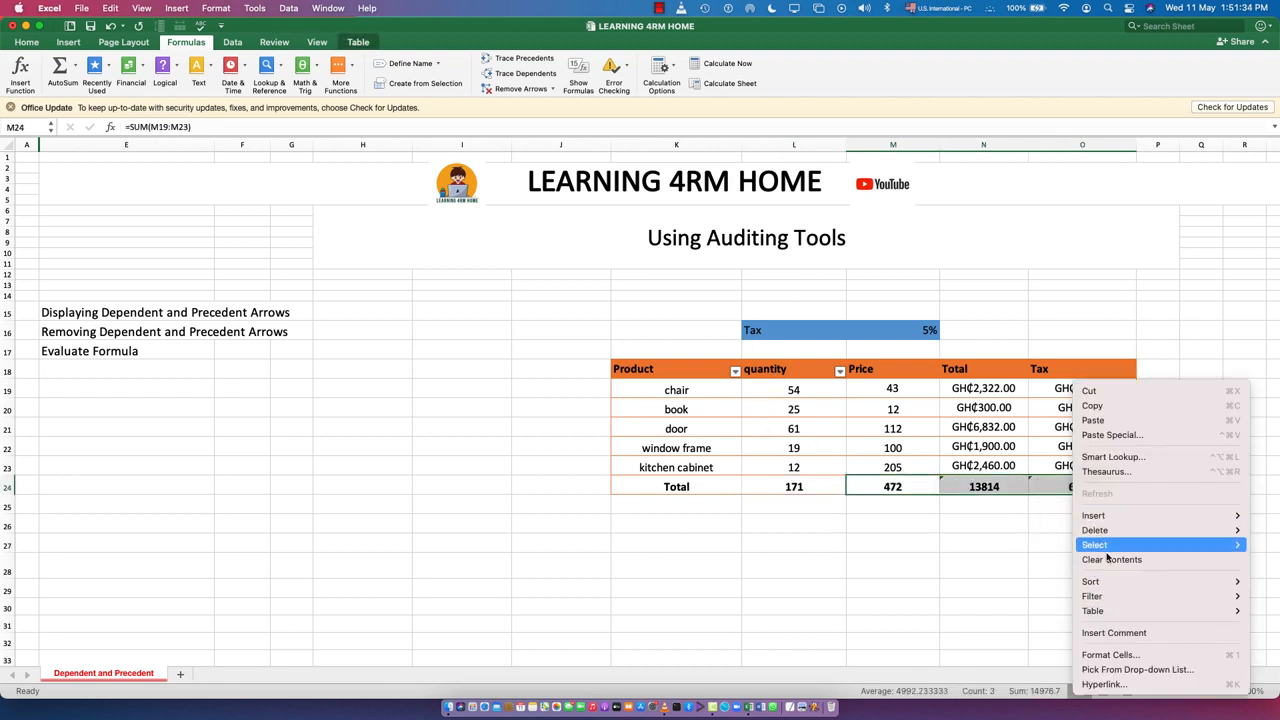
pyautogui.click(1113, 655)
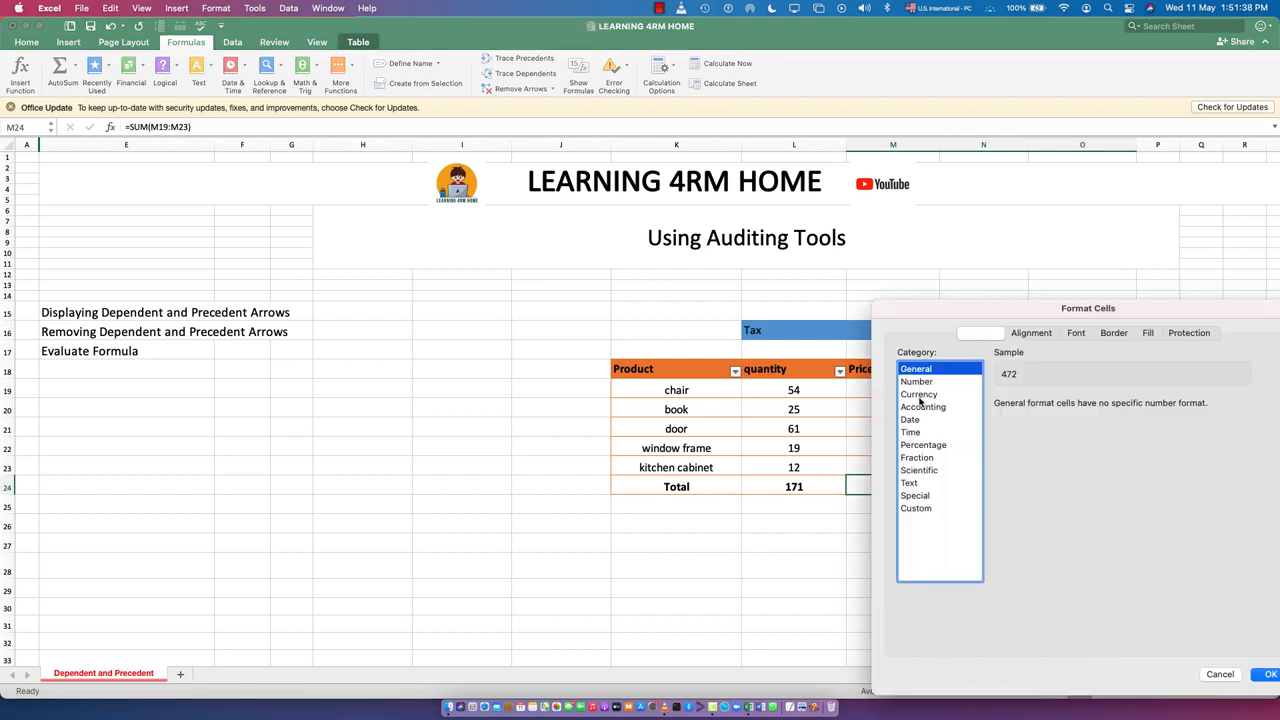
pyautogui.click(919, 395)
pyautogui.click(1040, 476)
pyautogui.click(1267, 677)
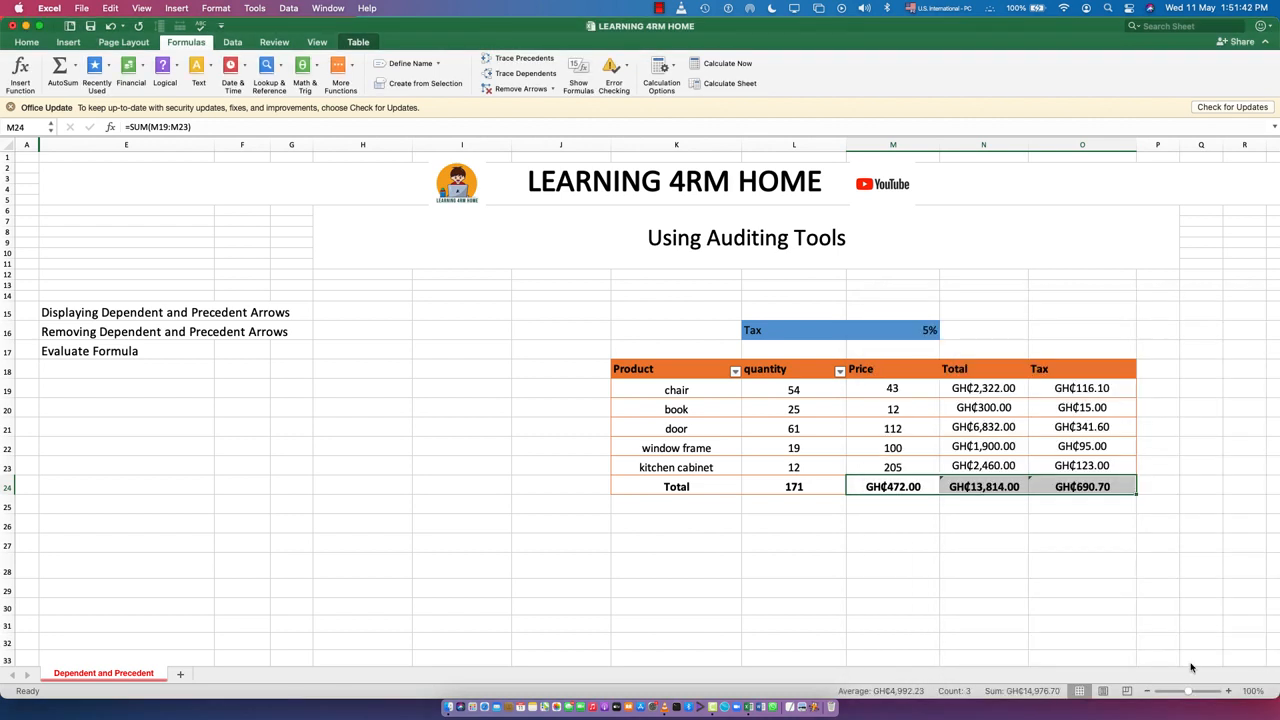
pyautogui.click(968, 508)
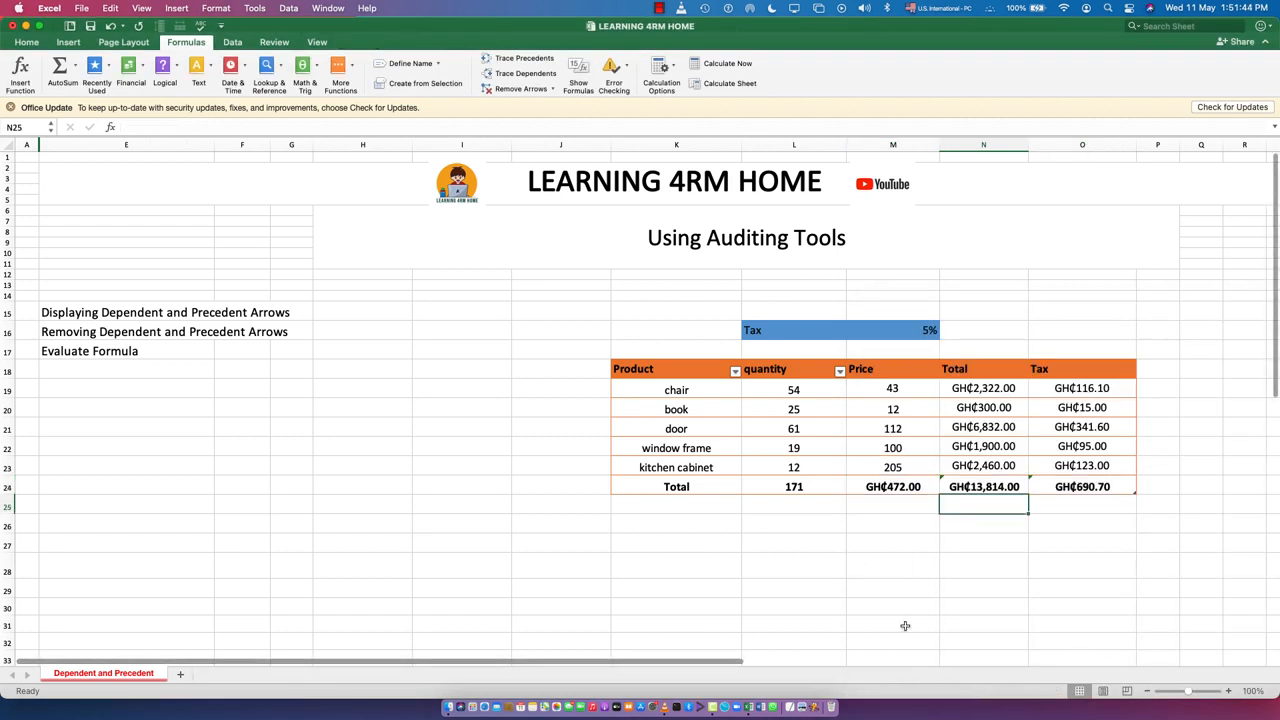
# Examine the chair row's quantity, Price, Total and Tax cells and the Total column's sum for entered values and formulas.
pyautogui.click(774, 390)
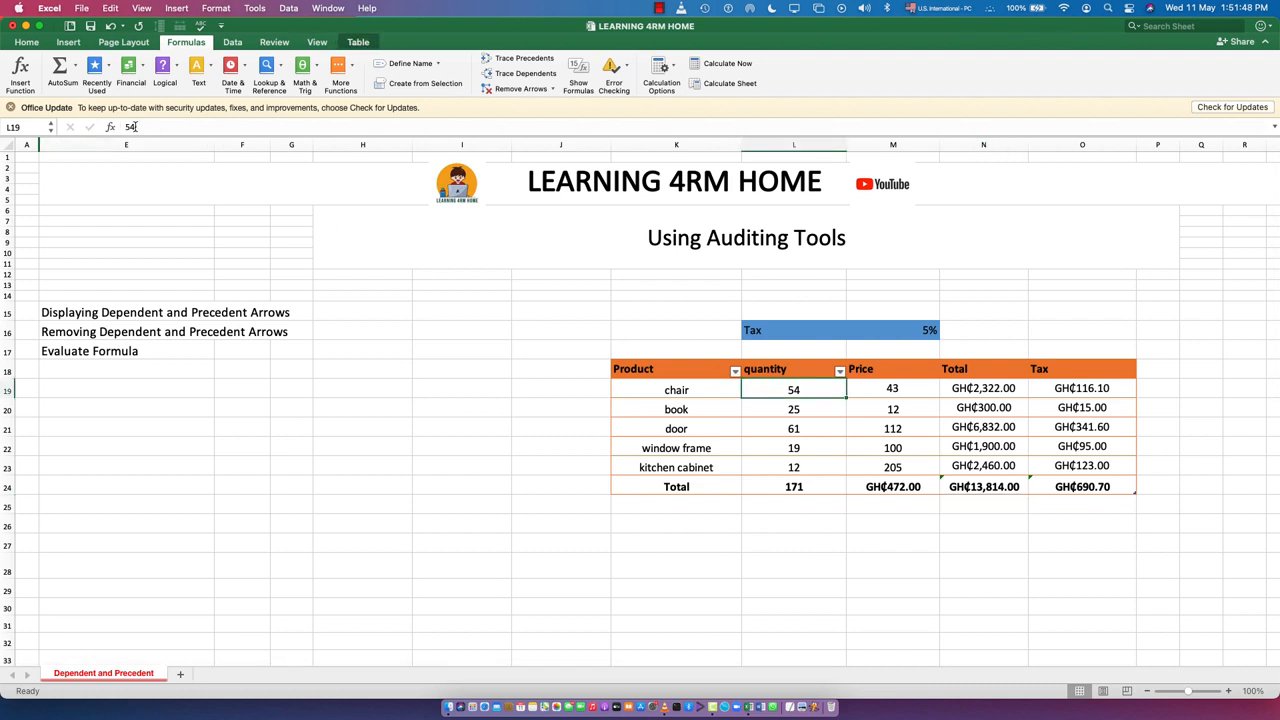
pyautogui.click(895, 391)
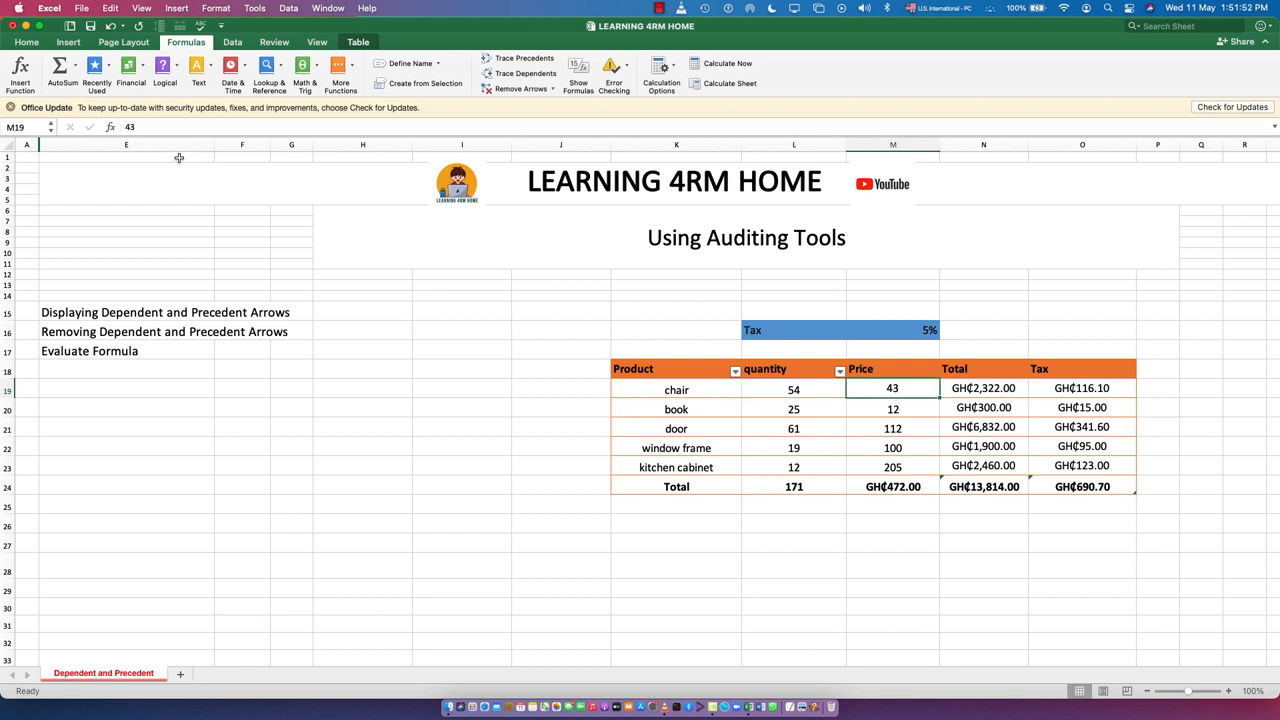
pyautogui.click(143, 126)
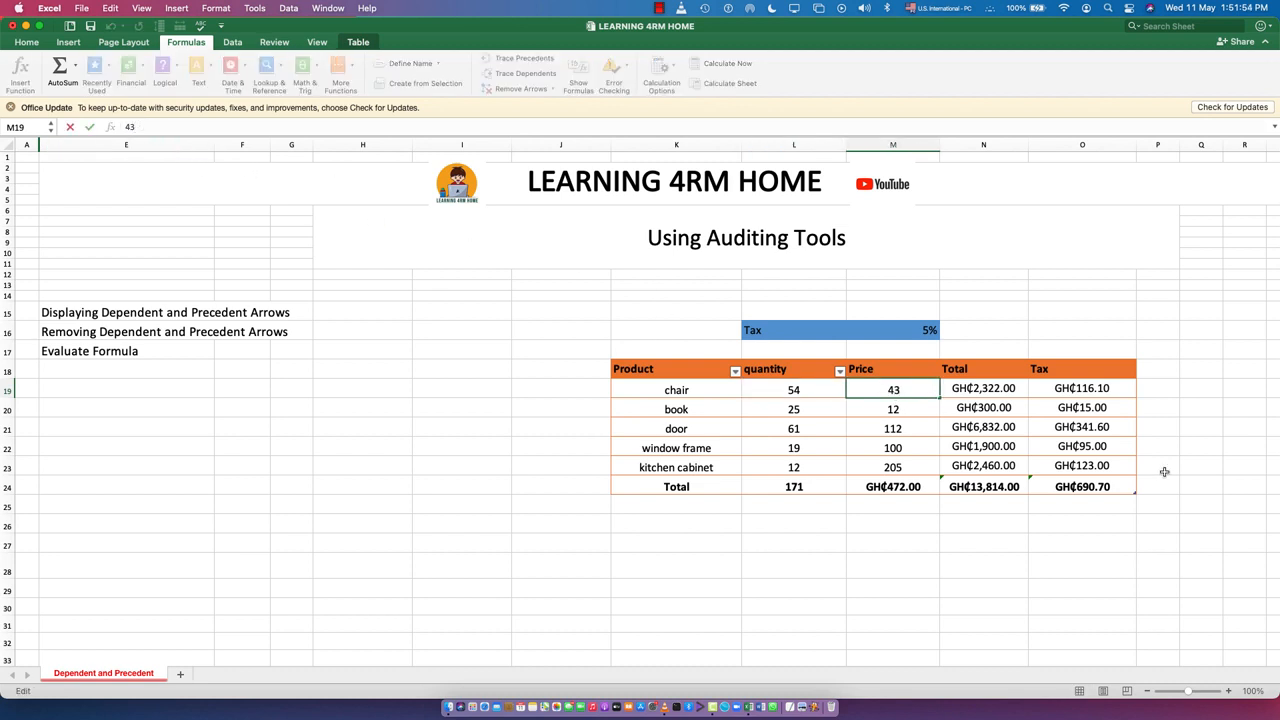
pyautogui.click(985, 390)
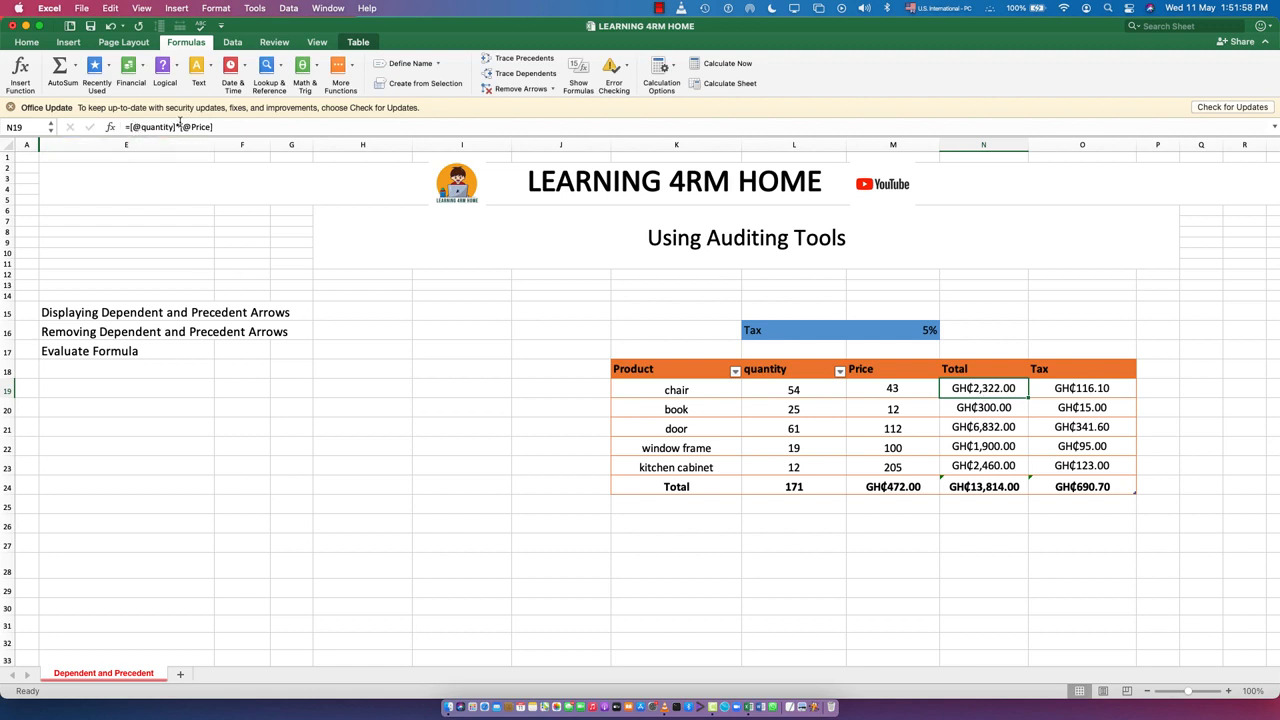
pyautogui.click(1097, 388)
pyautogui.click(982, 486)
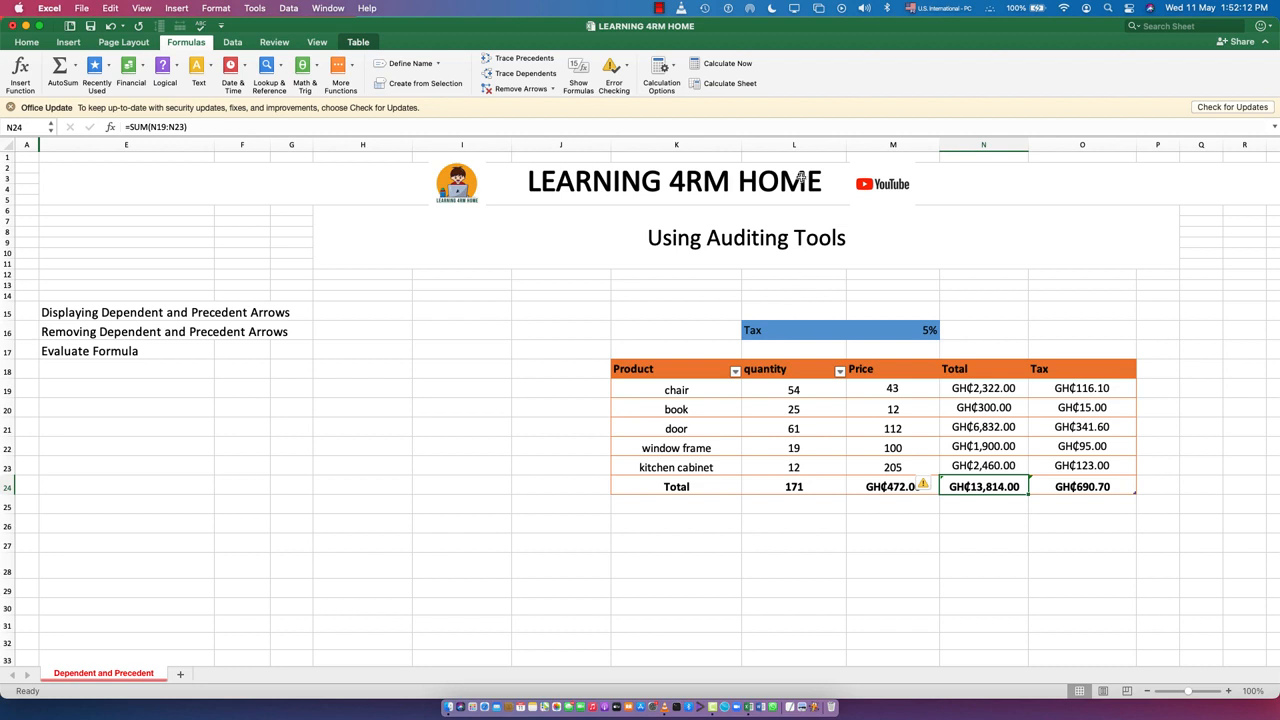
pyautogui.click(982, 366)
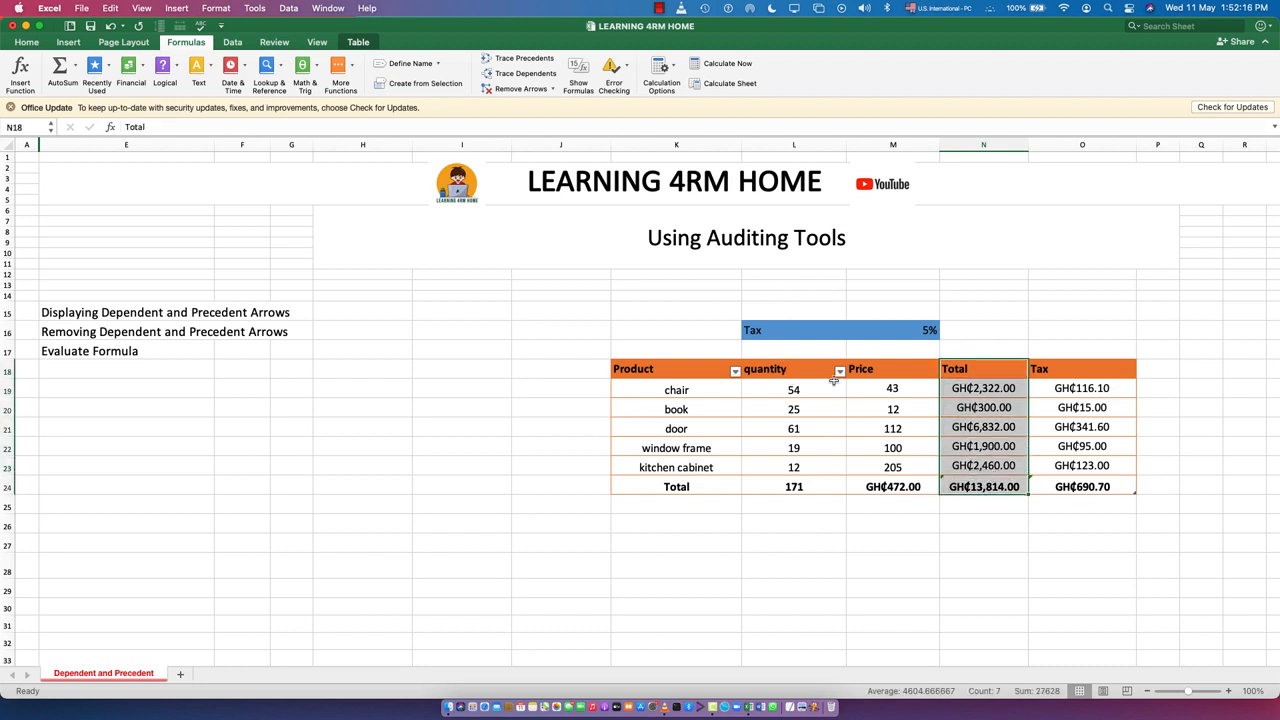
pyautogui.moveTo(787, 386); pyautogui.dragTo(900, 480)
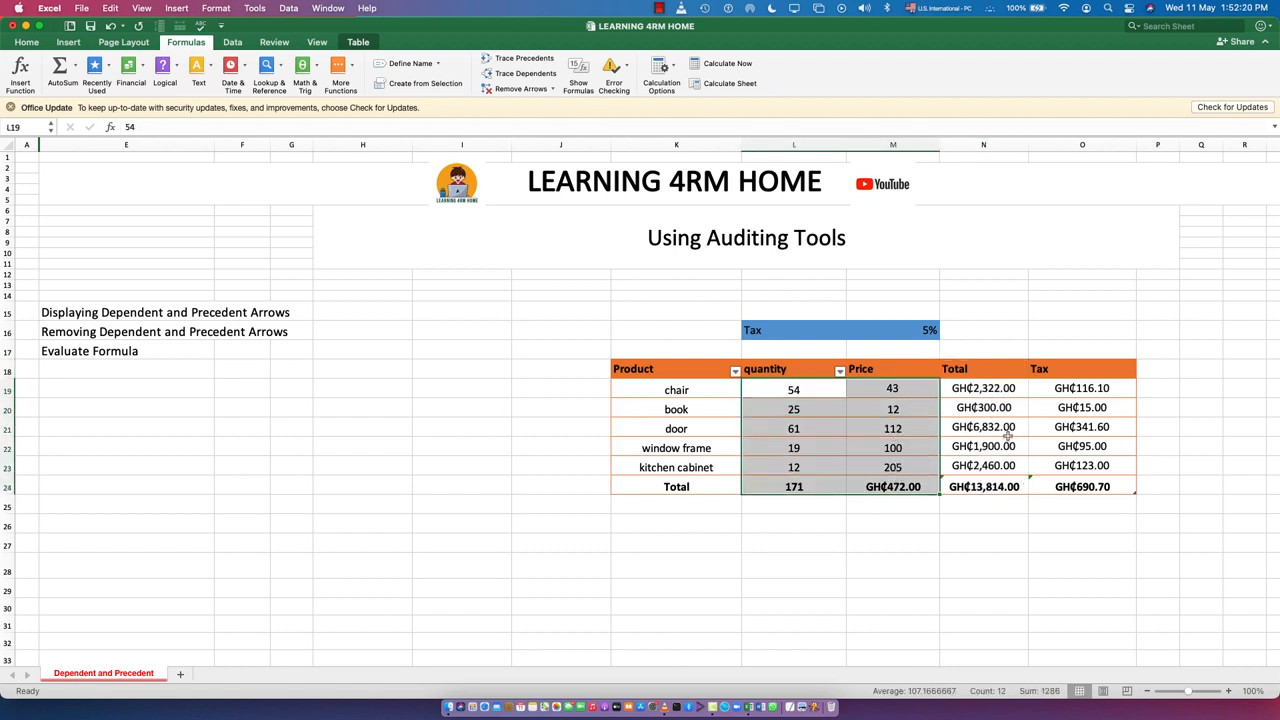
pyautogui.click(1083, 390)
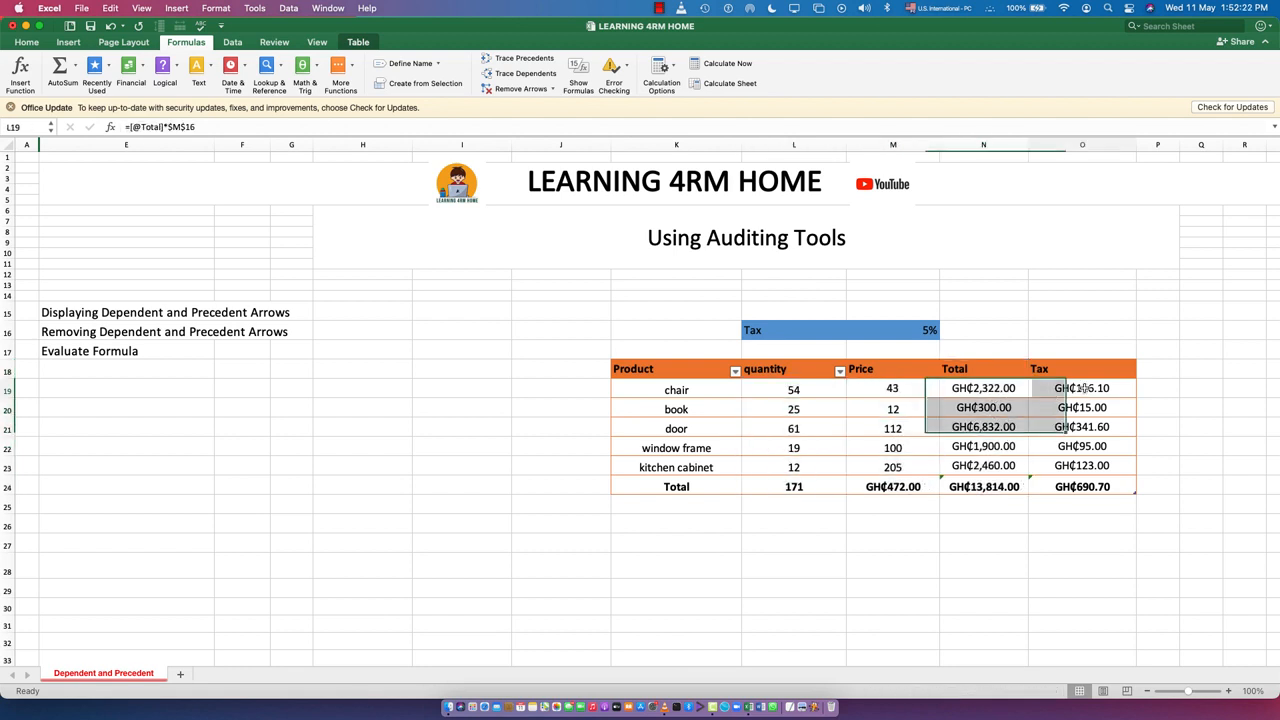
# Clear the Total column cells N19:N24 and undo the deletion.
pyautogui.moveTo(950, 389); pyautogui.dragTo(966, 487)
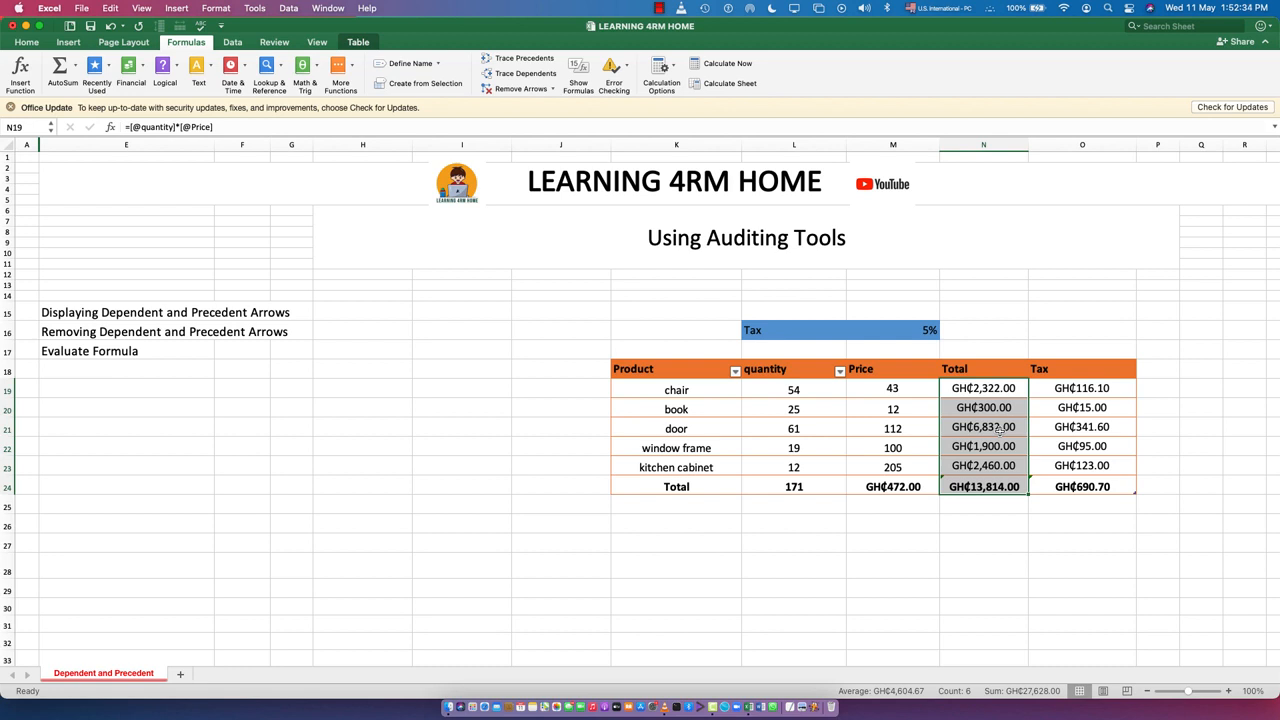
pyautogui.press('Delete')
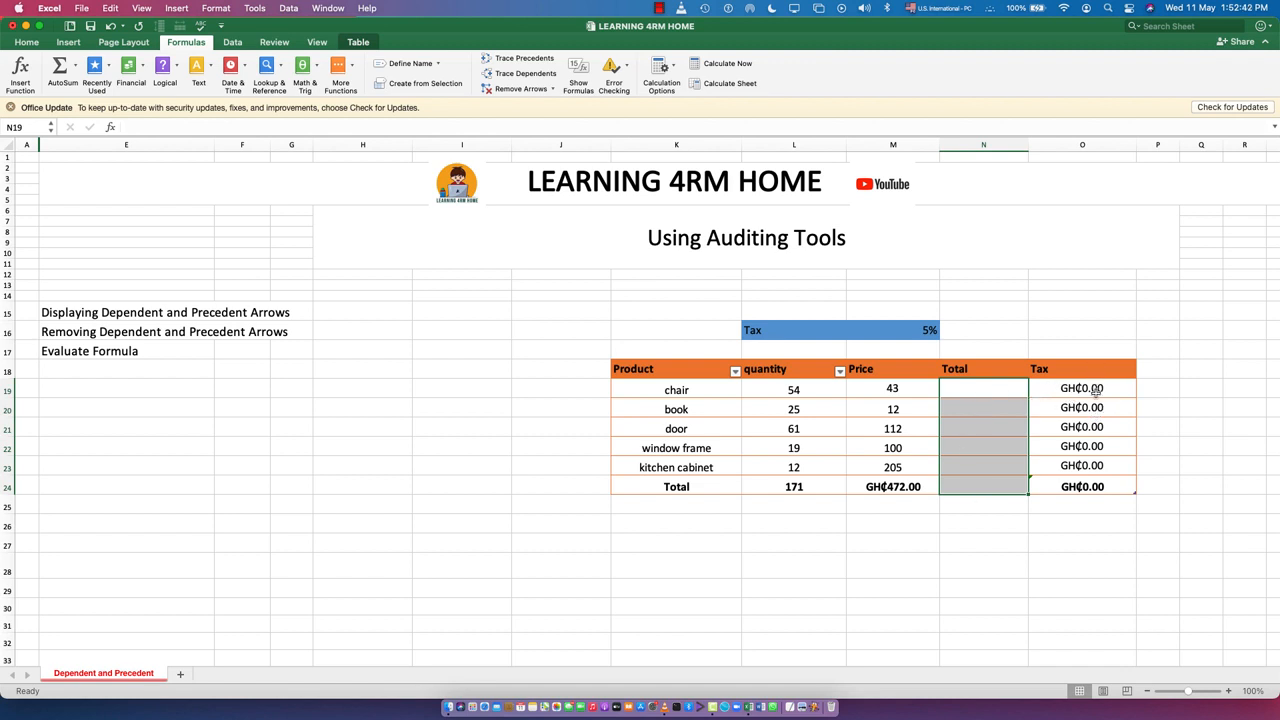
pyautogui.press('super+z')
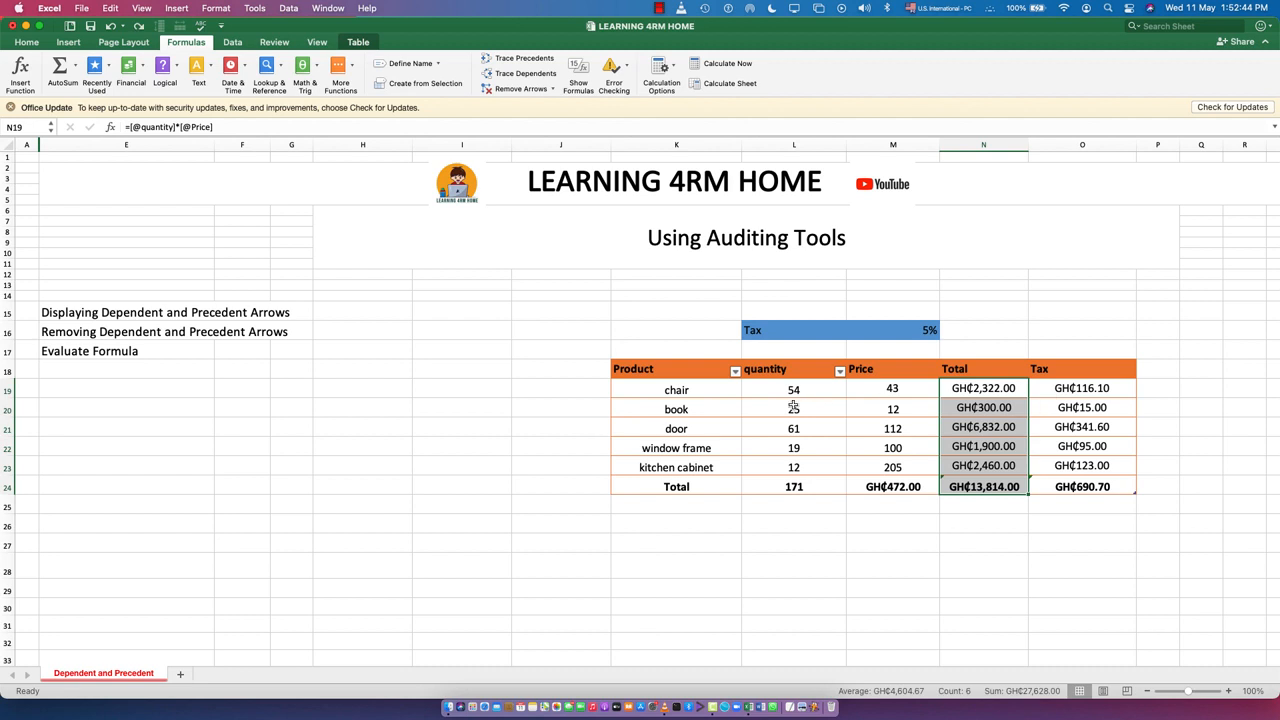
# Copy the quantities in L19:L23, clear those cells, and paste the quantities back in place.
pyautogui.moveTo(793, 390); pyautogui.dragTo(786, 465)
pyautogui.press('super+c')
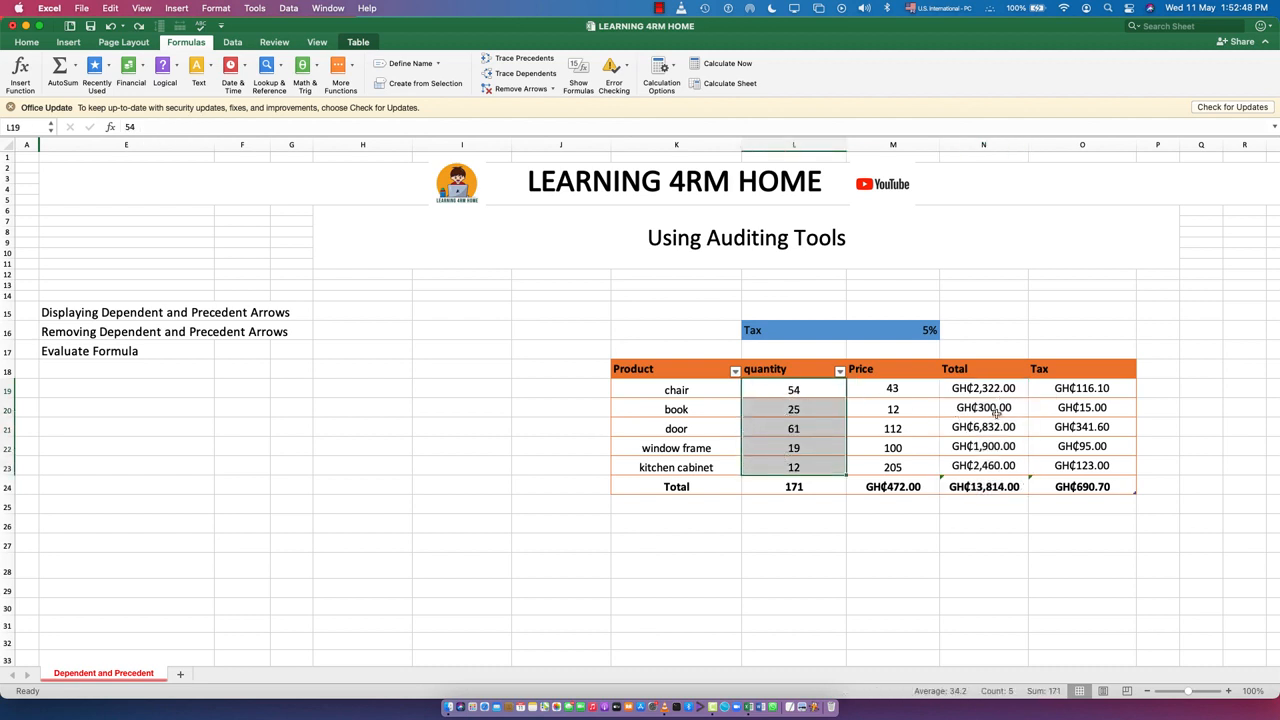
pyautogui.press('Delete')
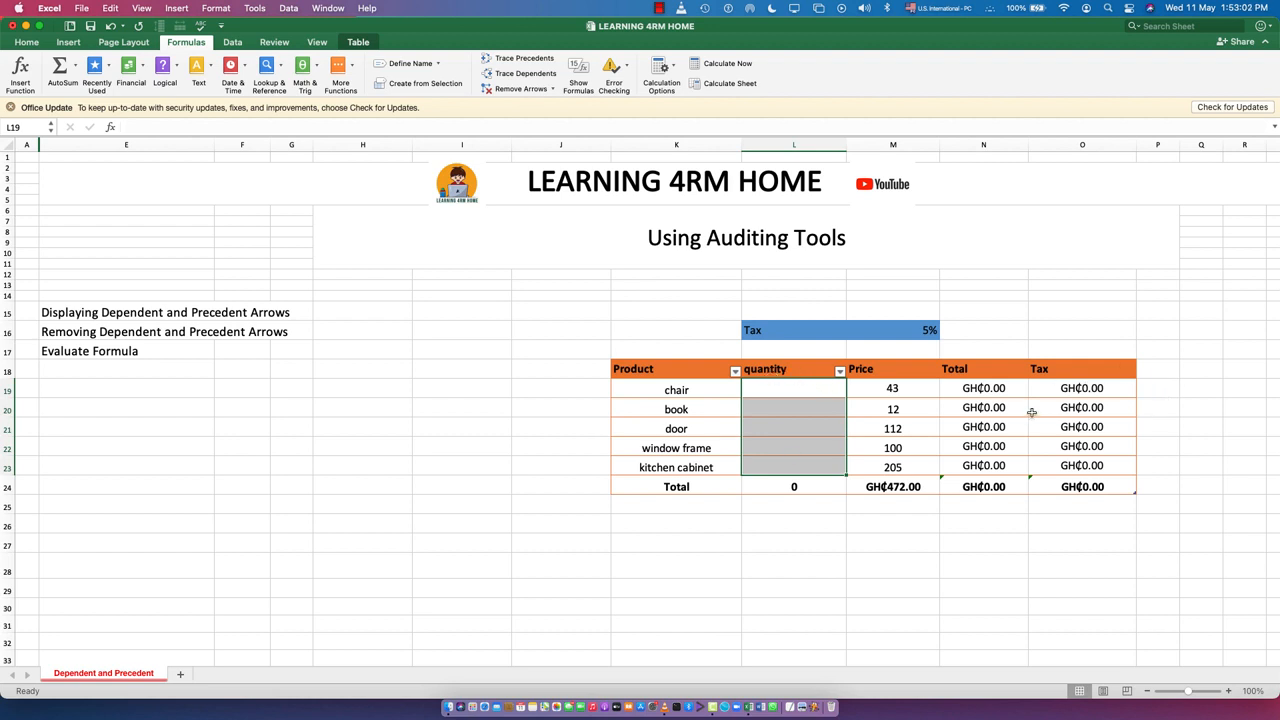
pyautogui.press('super+v')
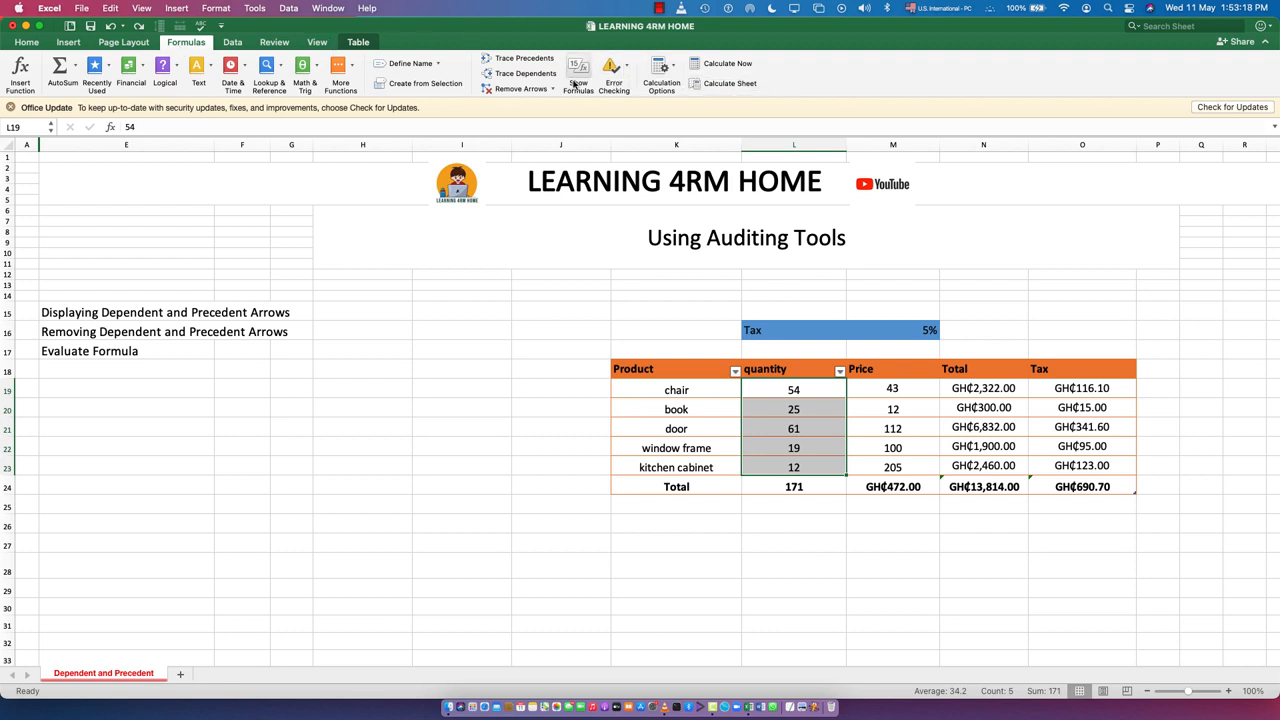
# Display the sheet's formulas instead of their results and check the quantity cells L19 and L20 in the product table.
pyautogui.click(580, 82)
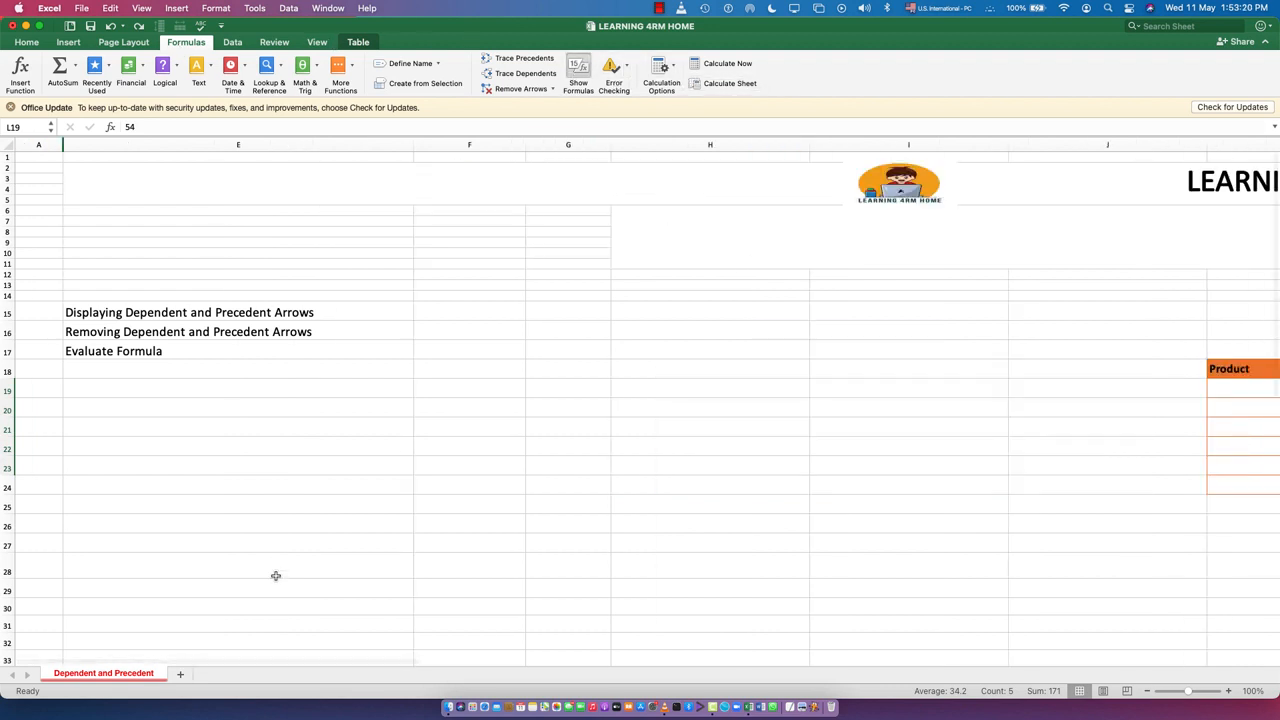
pyautogui.moveTo(273, 660); pyautogui.dragTo(679, 660)
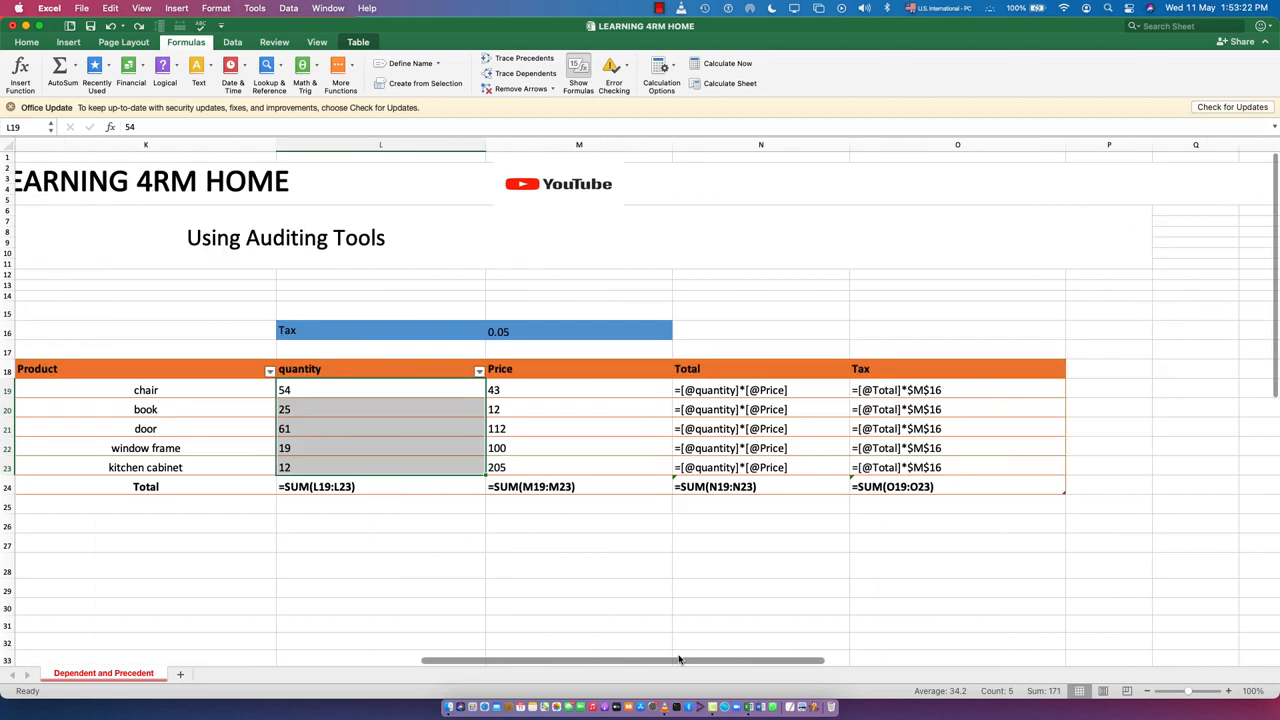
pyautogui.click(662, 605)
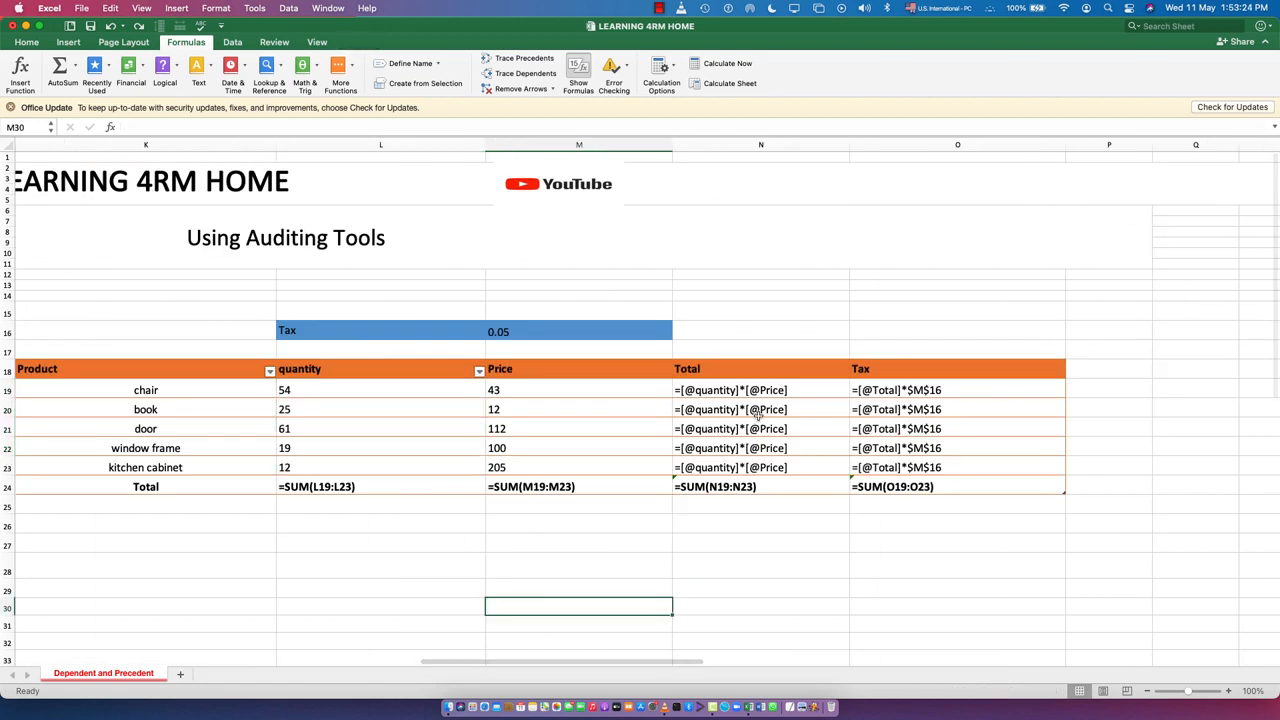
pyautogui.click(309, 390)
pyautogui.click(305, 409)
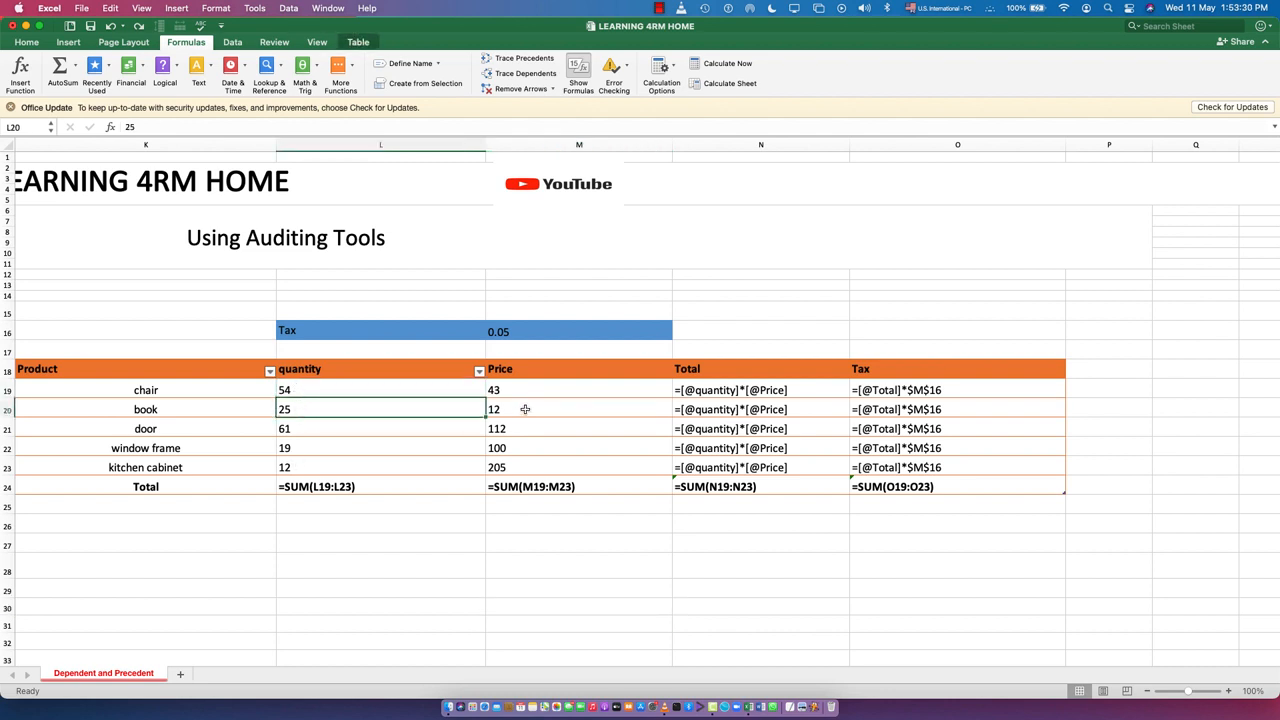
# Inspect the cell references used by the Total row sums L24:O24 and the book's Total and Tax formulas in N20 and O20.
pyautogui.doubleClick(314, 488)
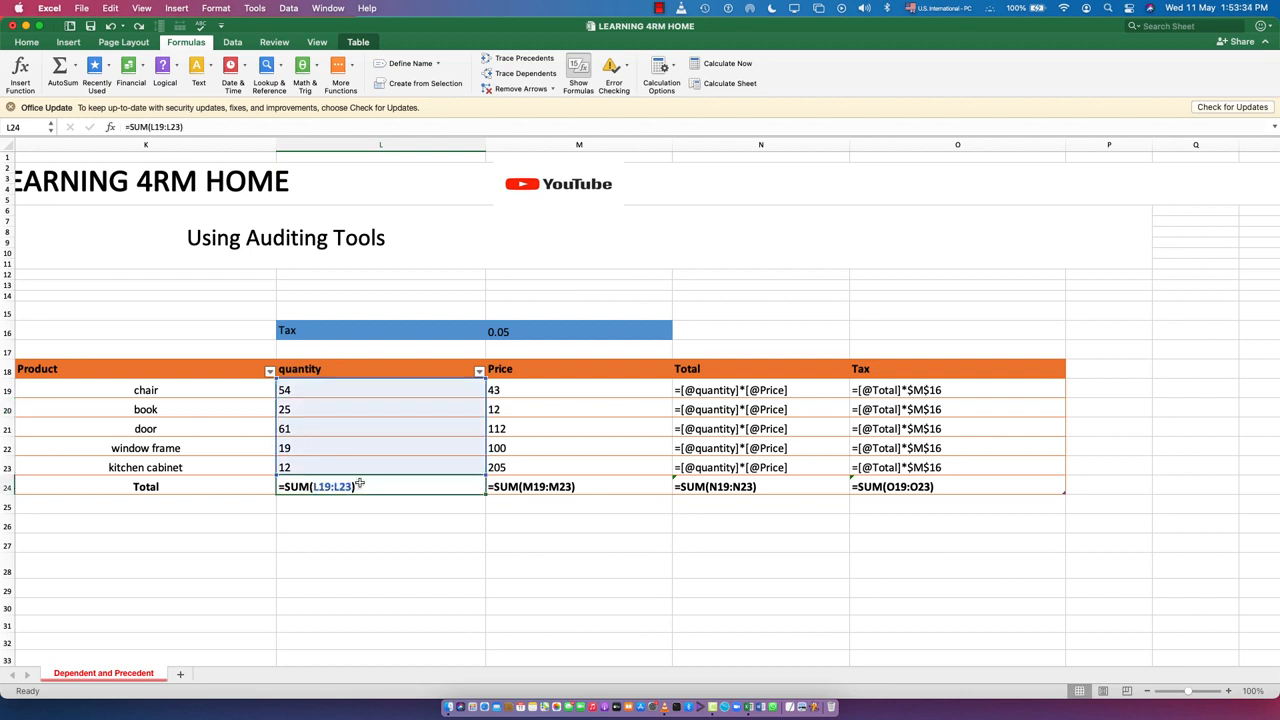
pyautogui.doubleClick(505, 486)
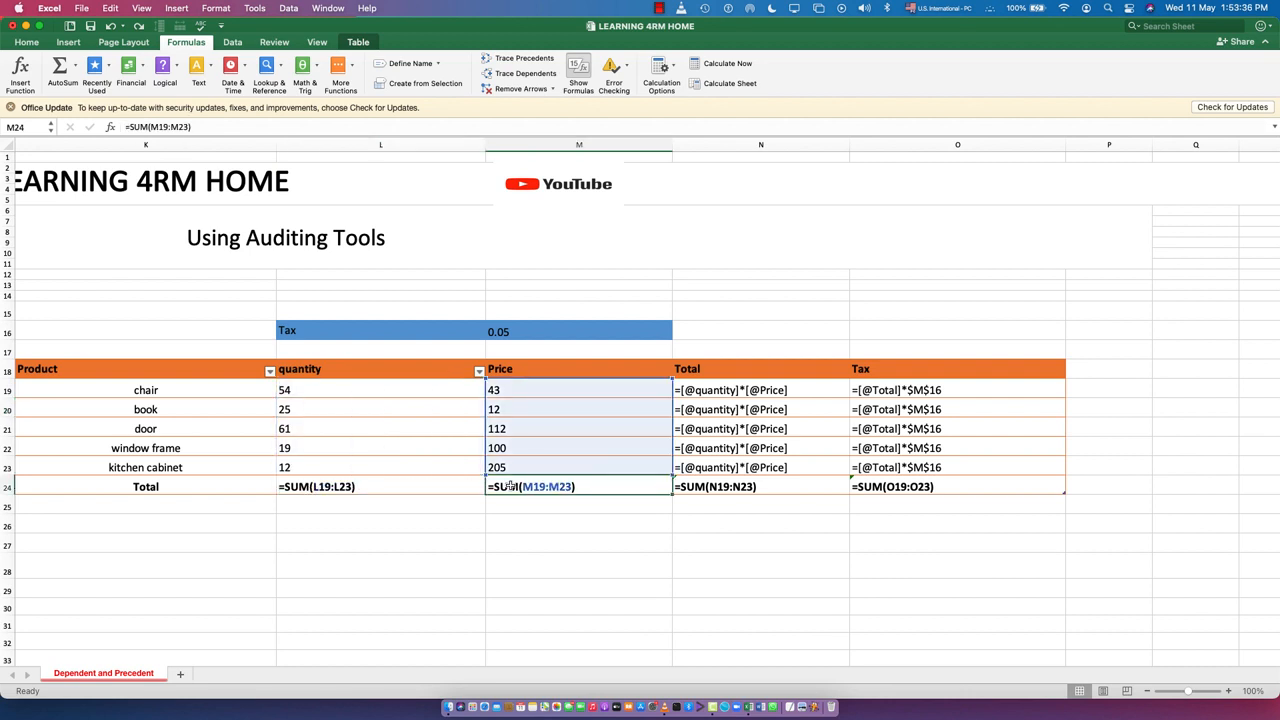
pyautogui.doubleClick(714, 486)
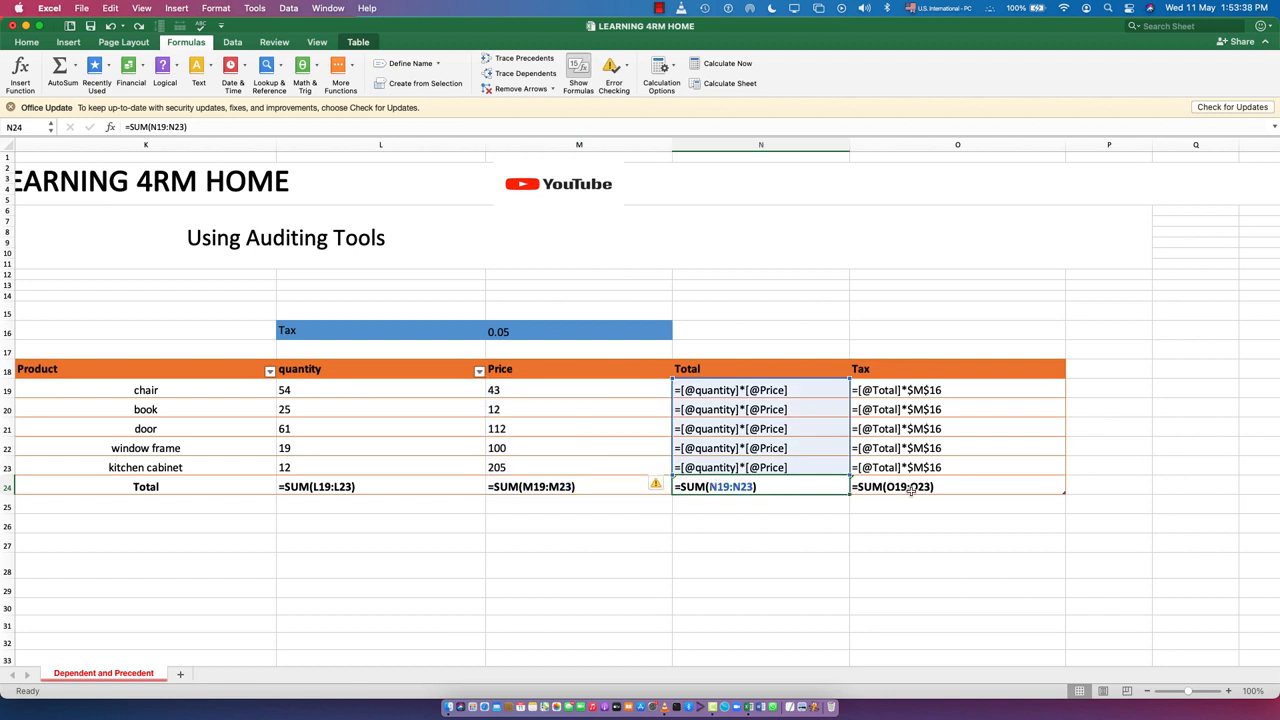
pyautogui.doubleClick(911, 488)
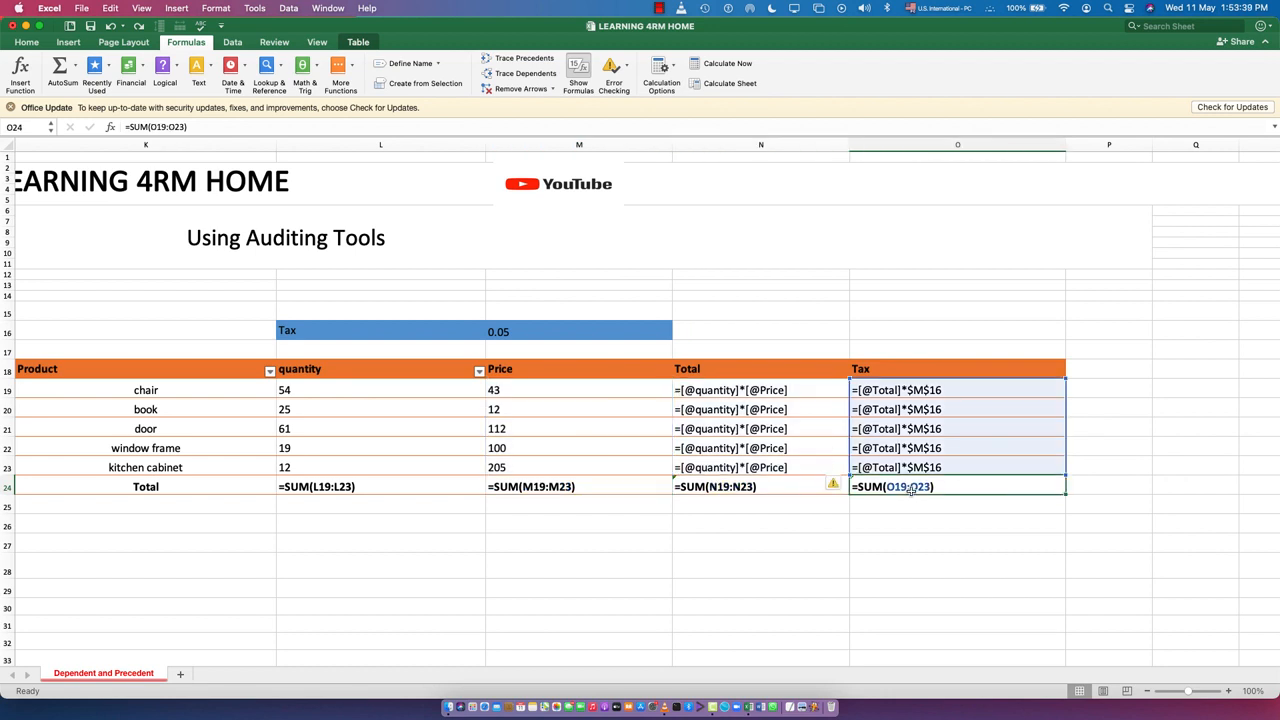
pyautogui.doubleClick(758, 410)
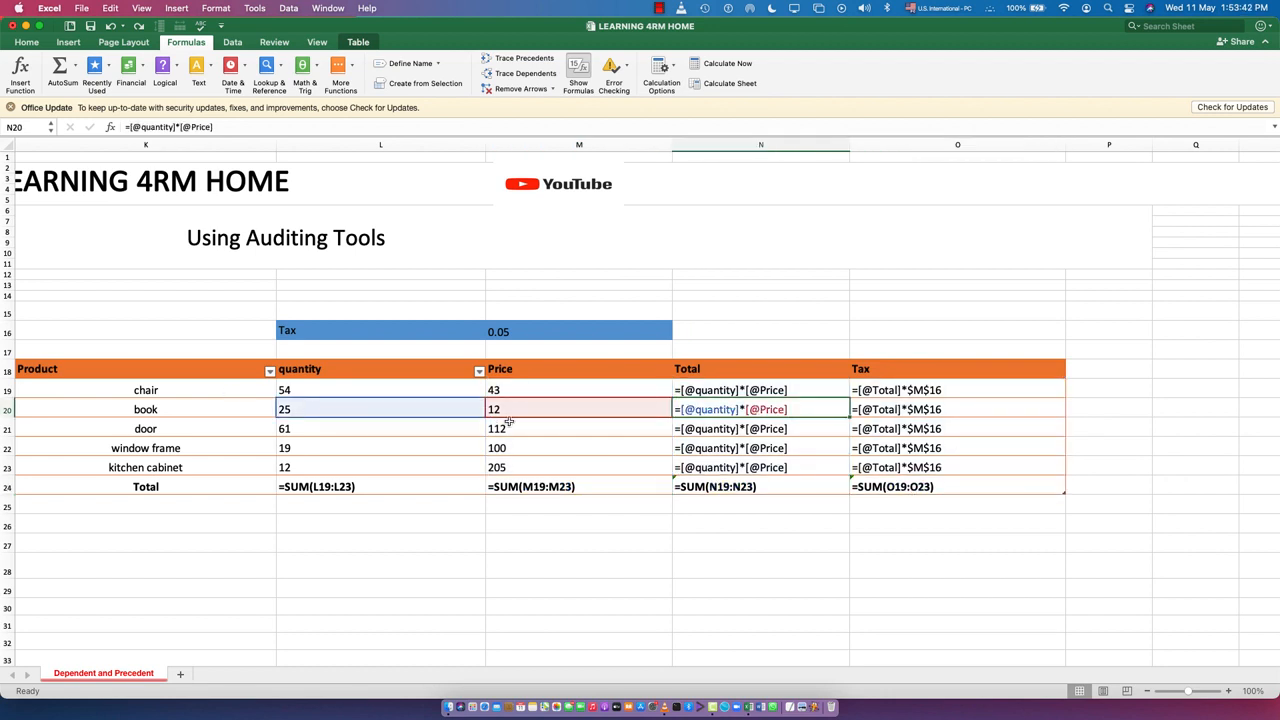
pyautogui.doubleClick(935, 409)
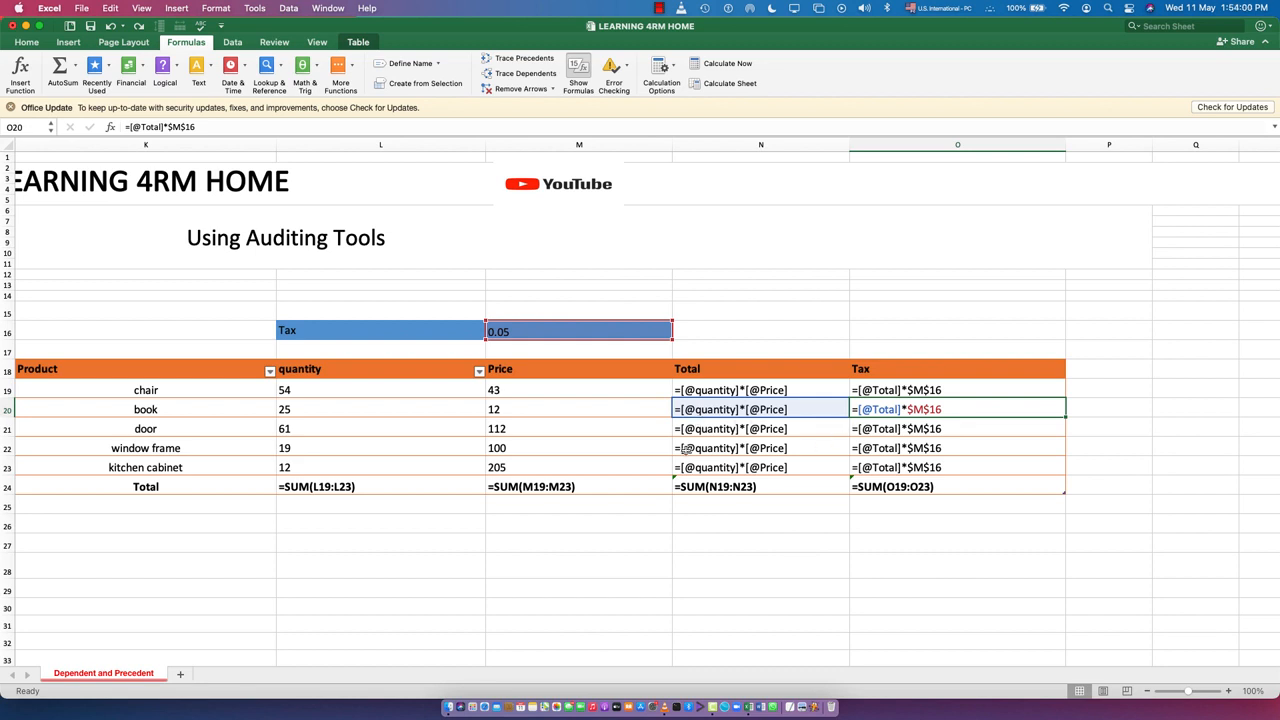
# Switch the sheet back to showing values and trace the precedents of the book's Tax cell O20.
pyautogui.click(578, 66)
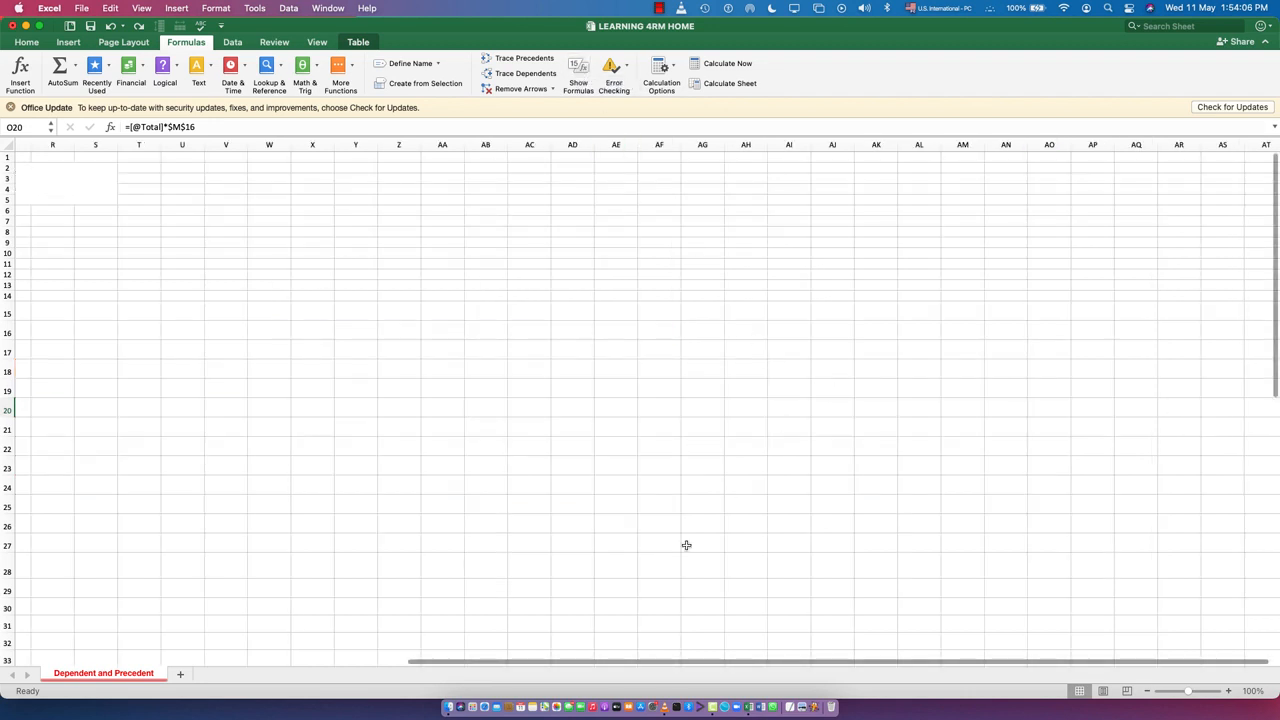
pyautogui.hscroll(-10, 640, 666)
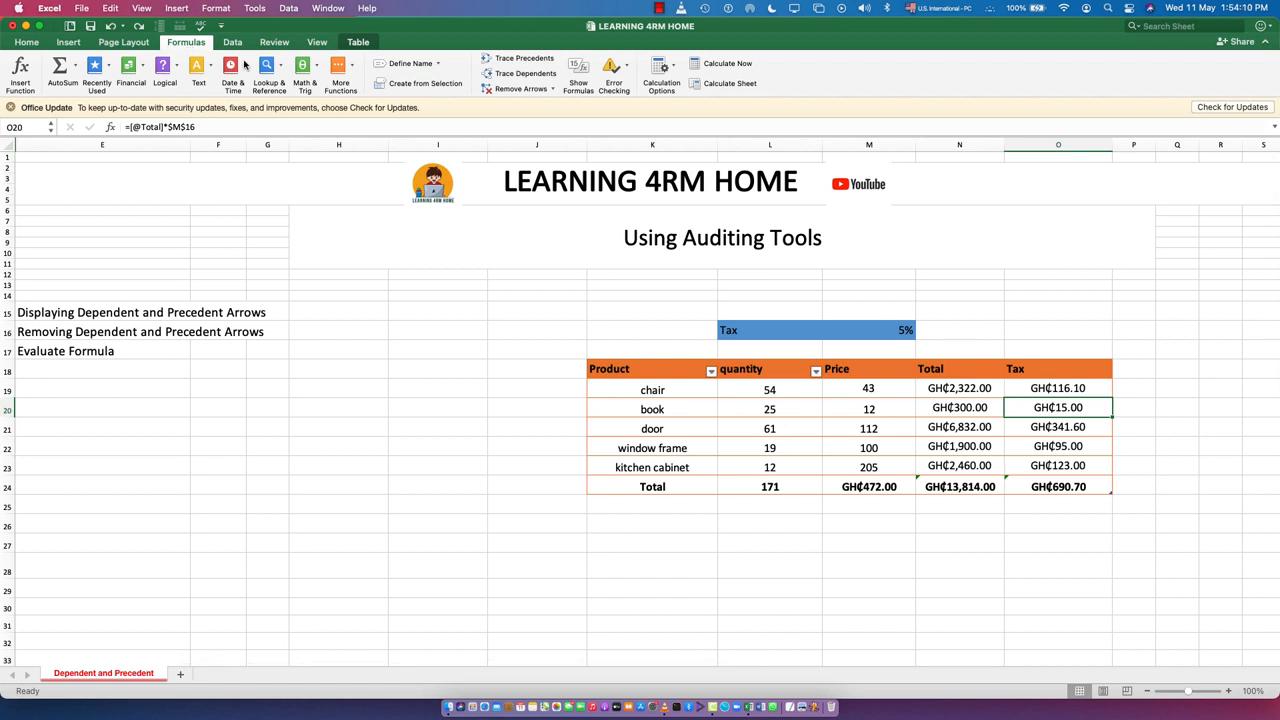
pyautogui.click(525, 60)
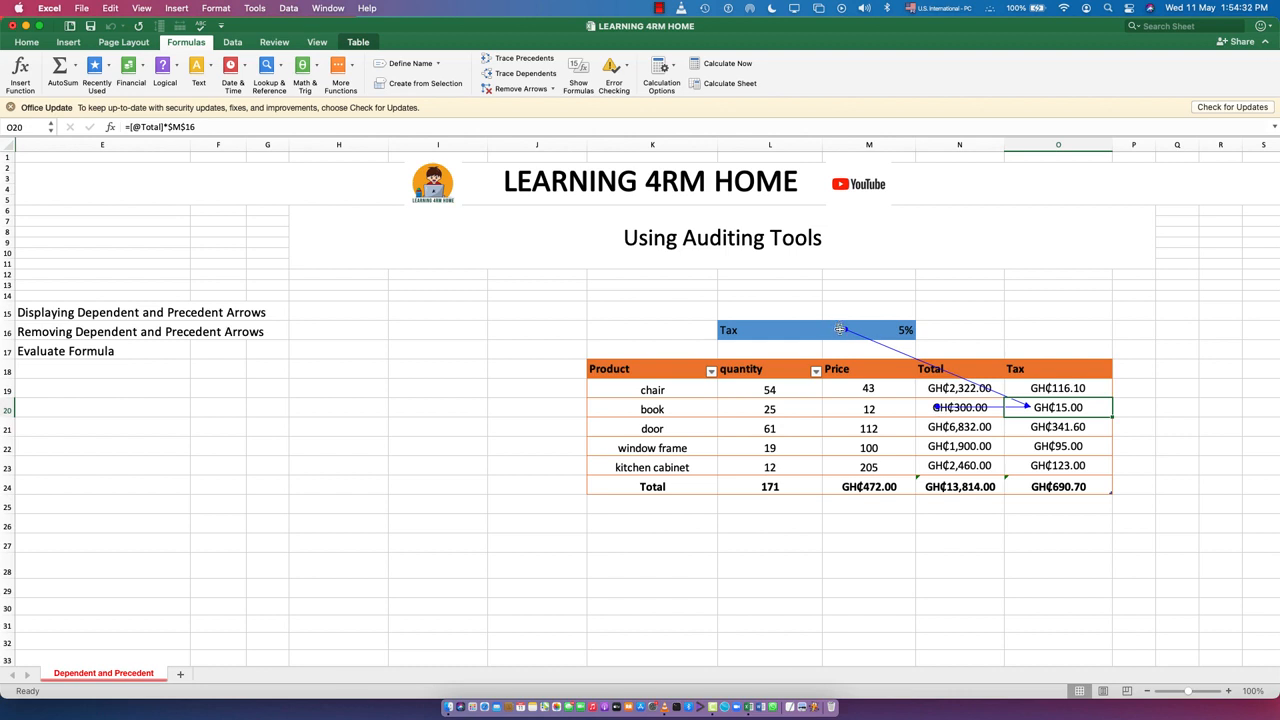
# Trace the precedents of the door and kitchen cabinet Tax cells O21 and O23 and the Tax sum in O24.
pyautogui.click(1068, 428)
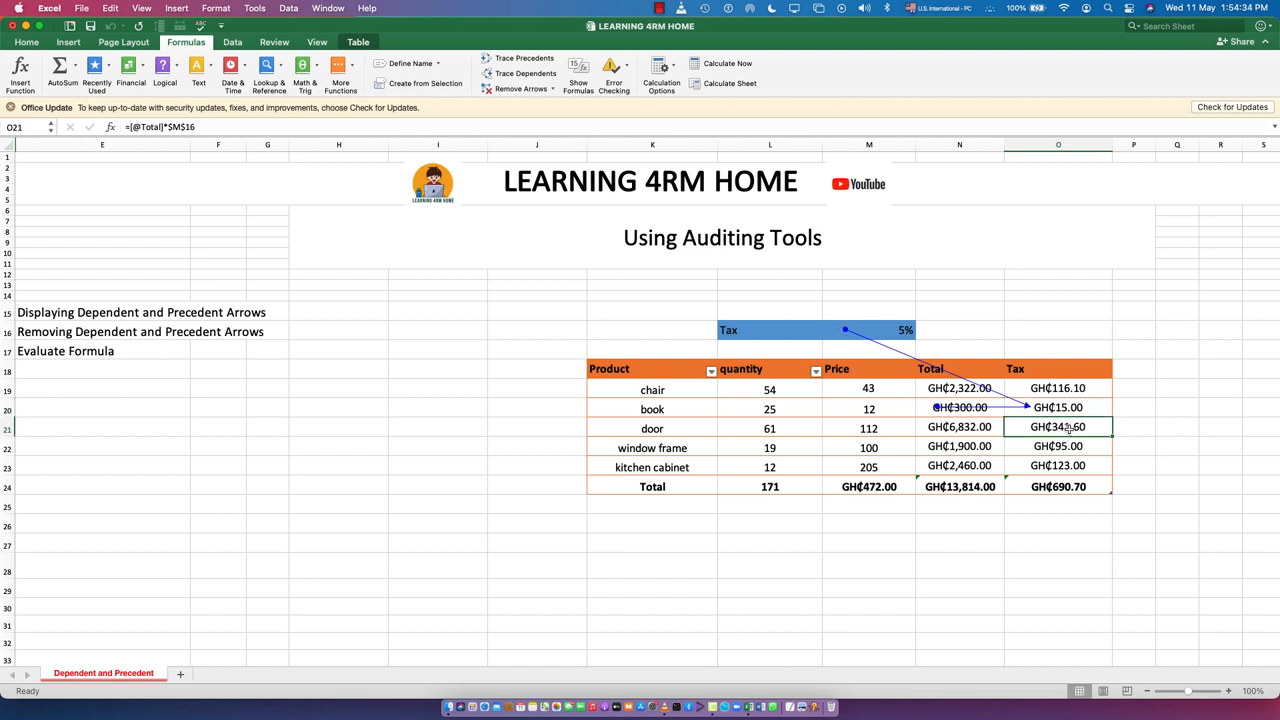
pyautogui.click(518, 58)
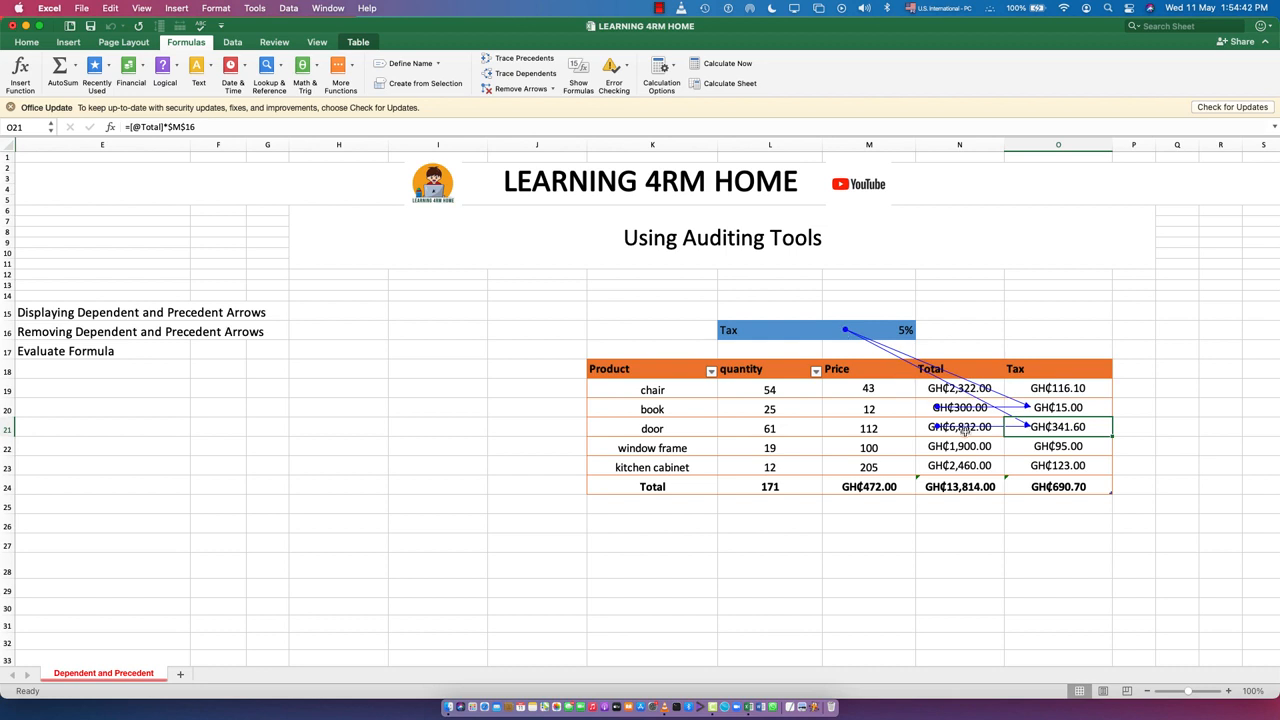
pyautogui.click(1064, 466)
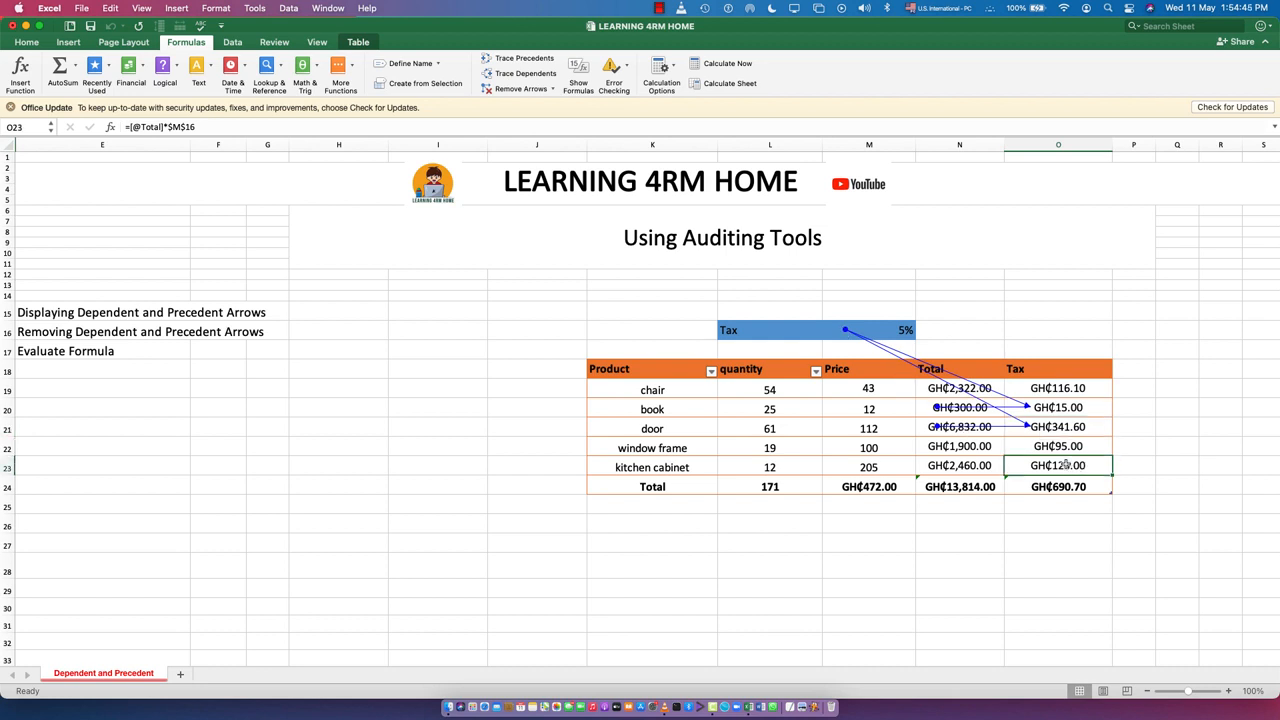
pyautogui.click(512, 60)
pyautogui.click(1055, 487)
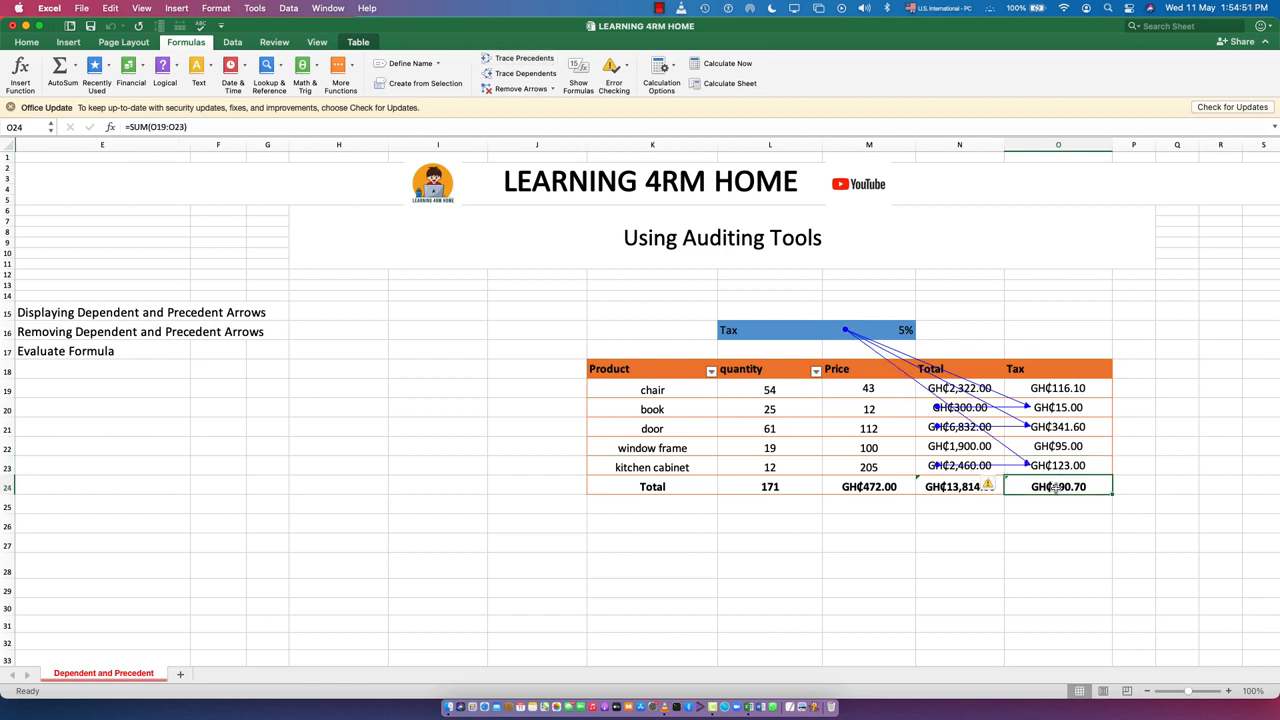
pyautogui.click(512, 59)
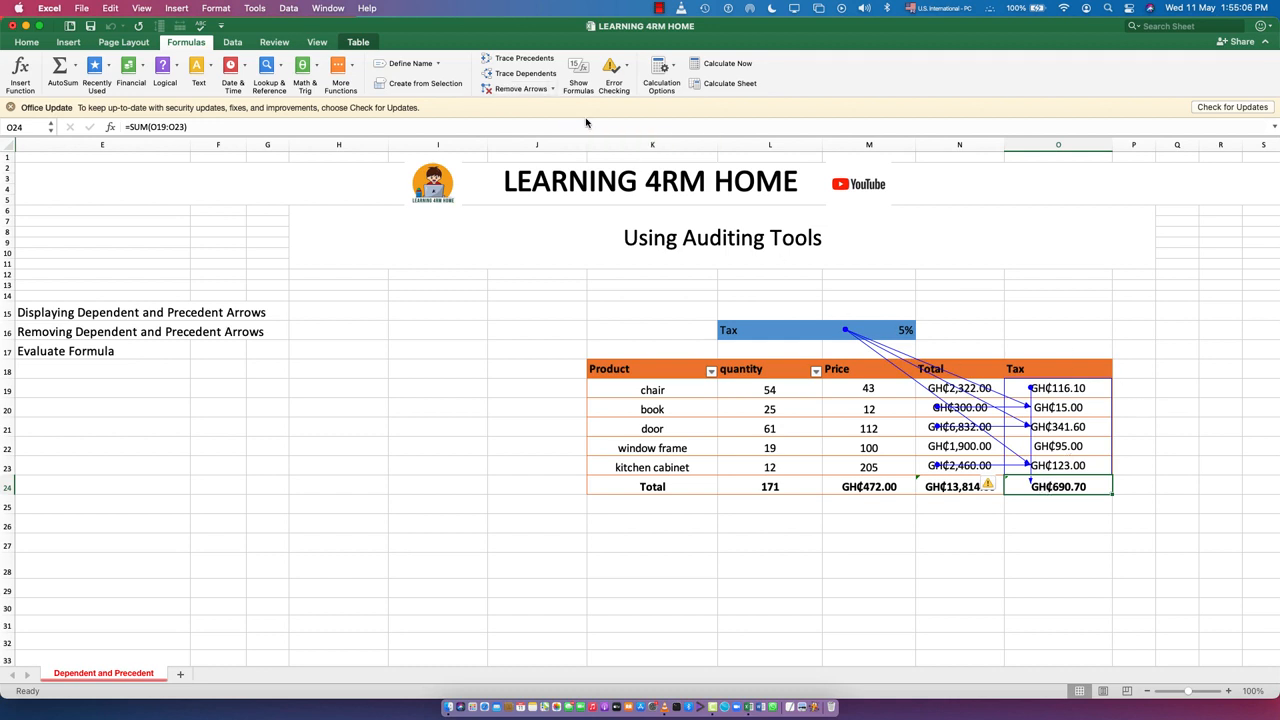
# Remove all tracer arrows and trace the precedents of the Tax sum in O24 through two levels.
pyautogui.click(520, 89)
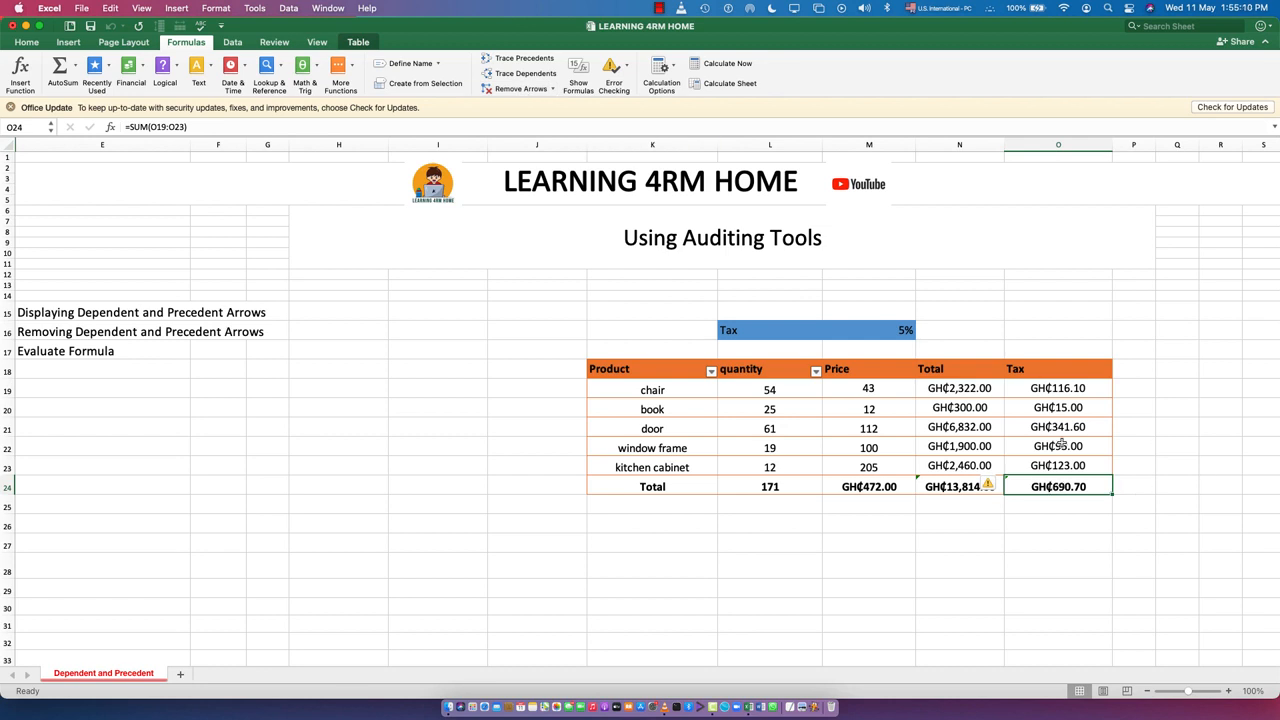
pyautogui.click(516, 58)
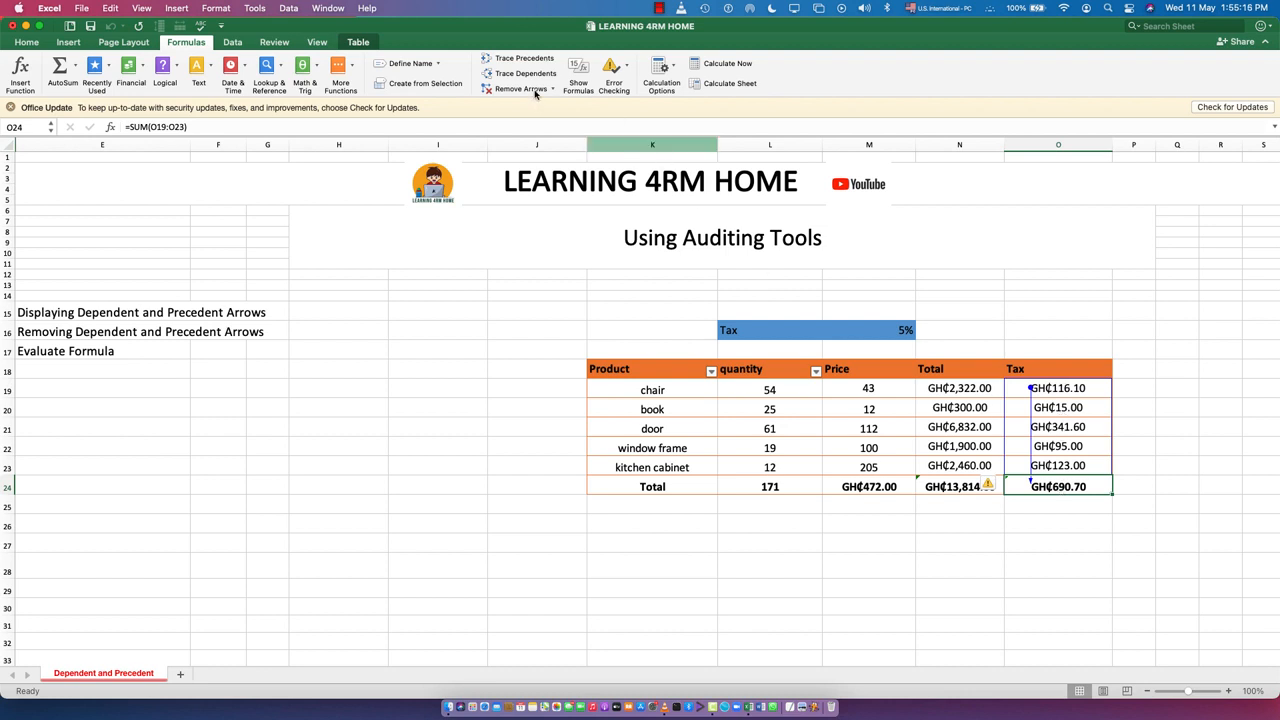
pyautogui.click(516, 58)
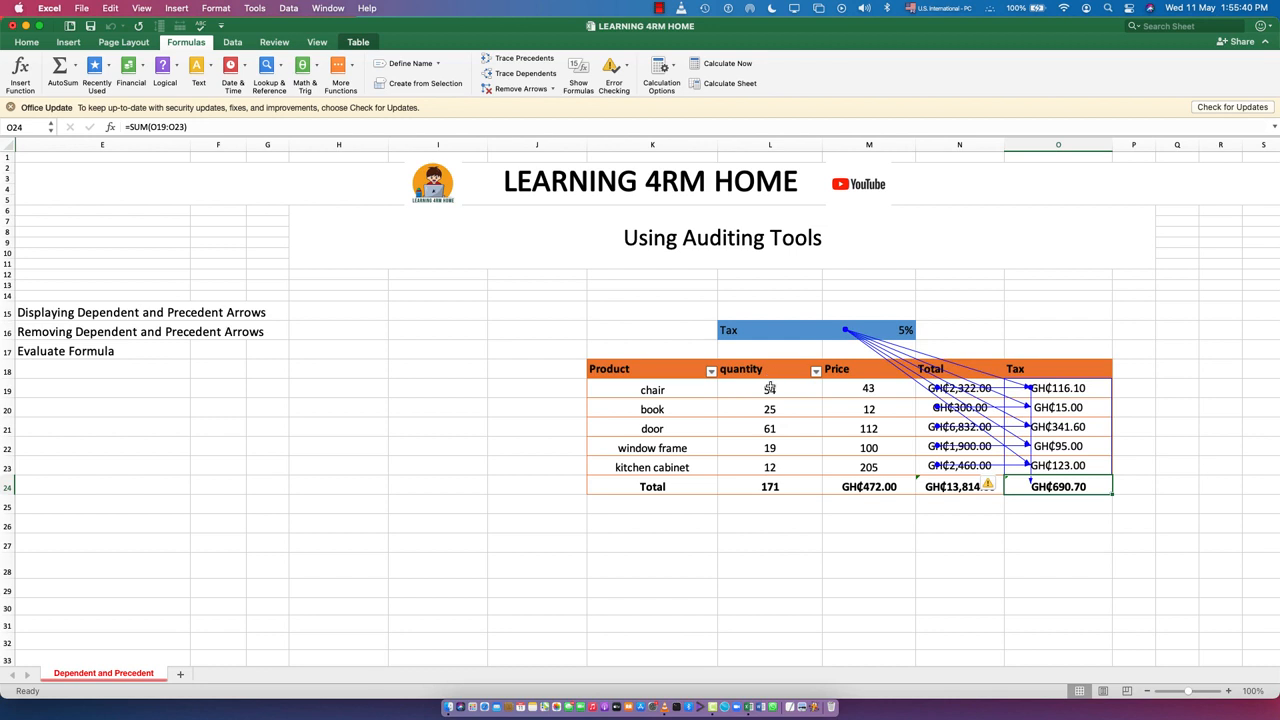
# Trace the precedents of the Tax sum in O24 one level further, then remove all tracer arrows.
pyautogui.click(518, 60)
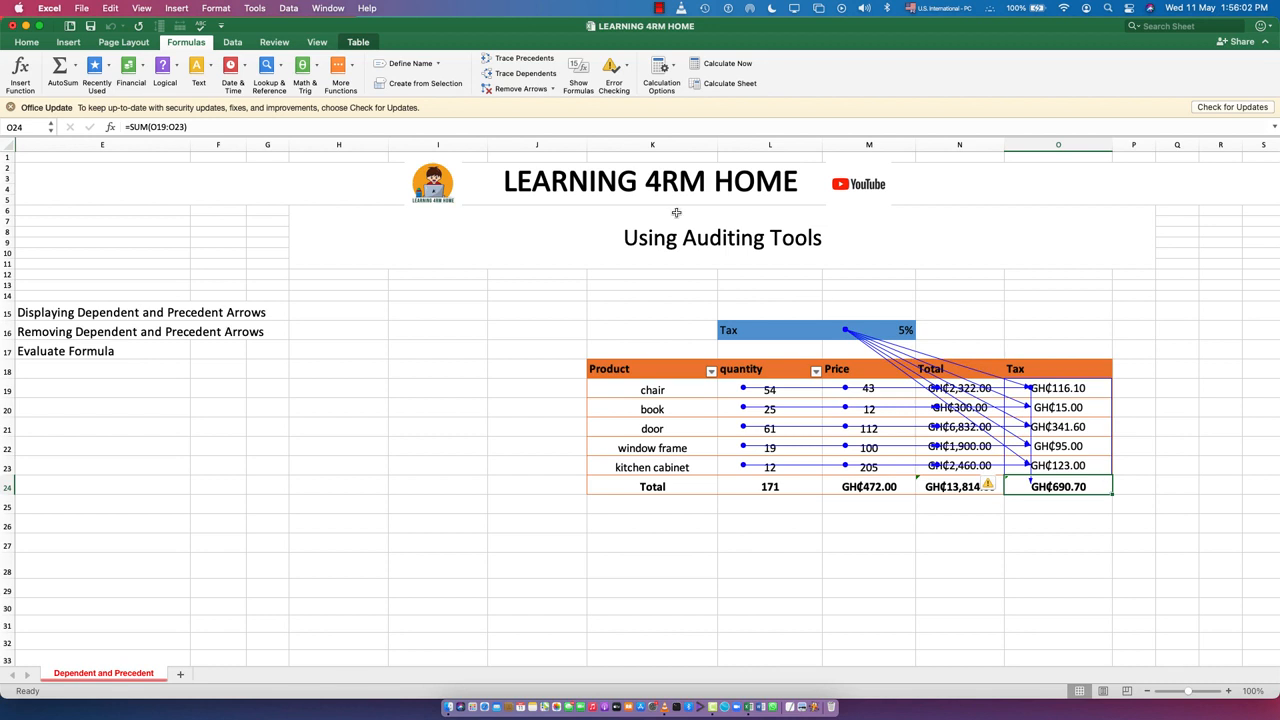
pyautogui.click(509, 90)
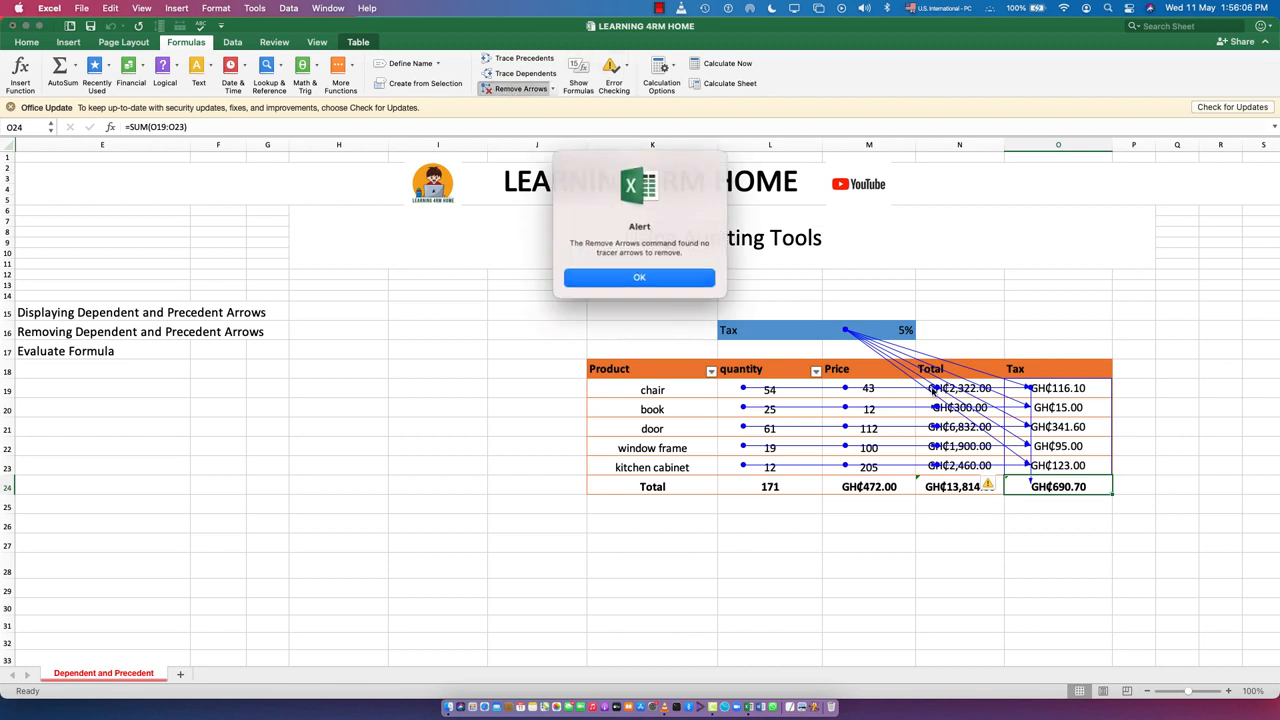
pyautogui.click(636, 276)
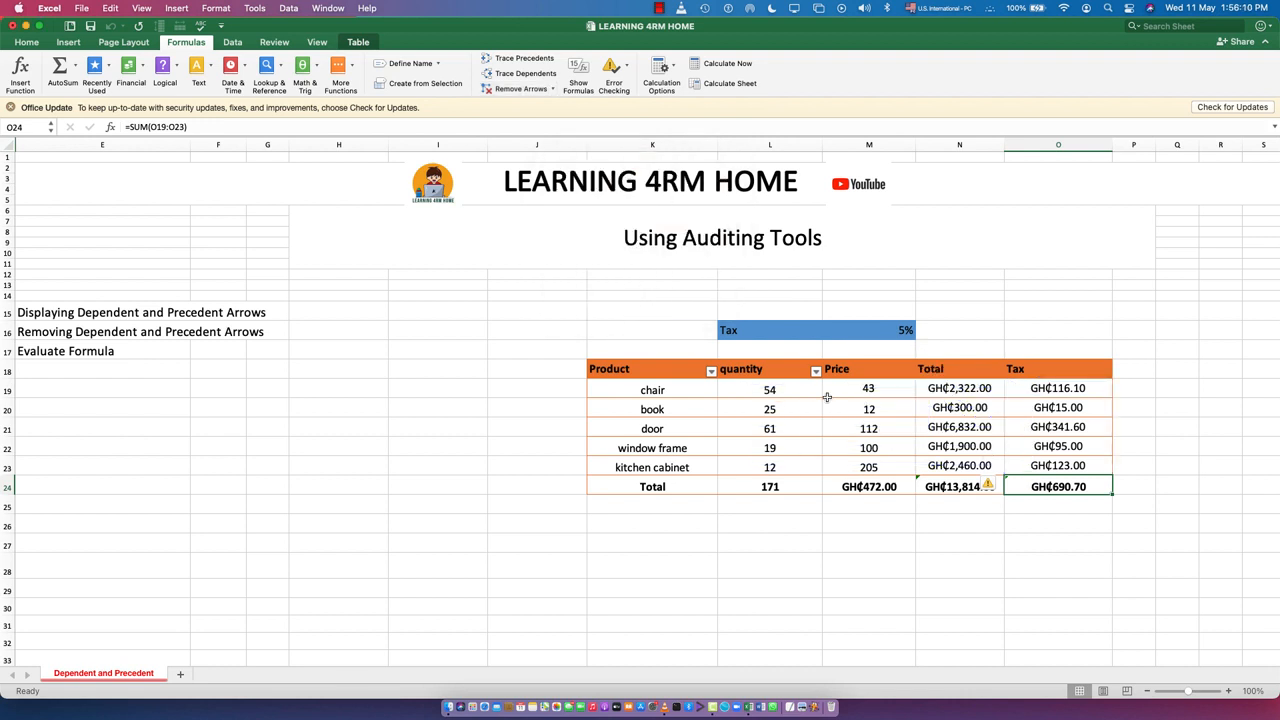
# Try to trace the precedents of the chair's quantity cell L19.
pyautogui.click(783, 389)
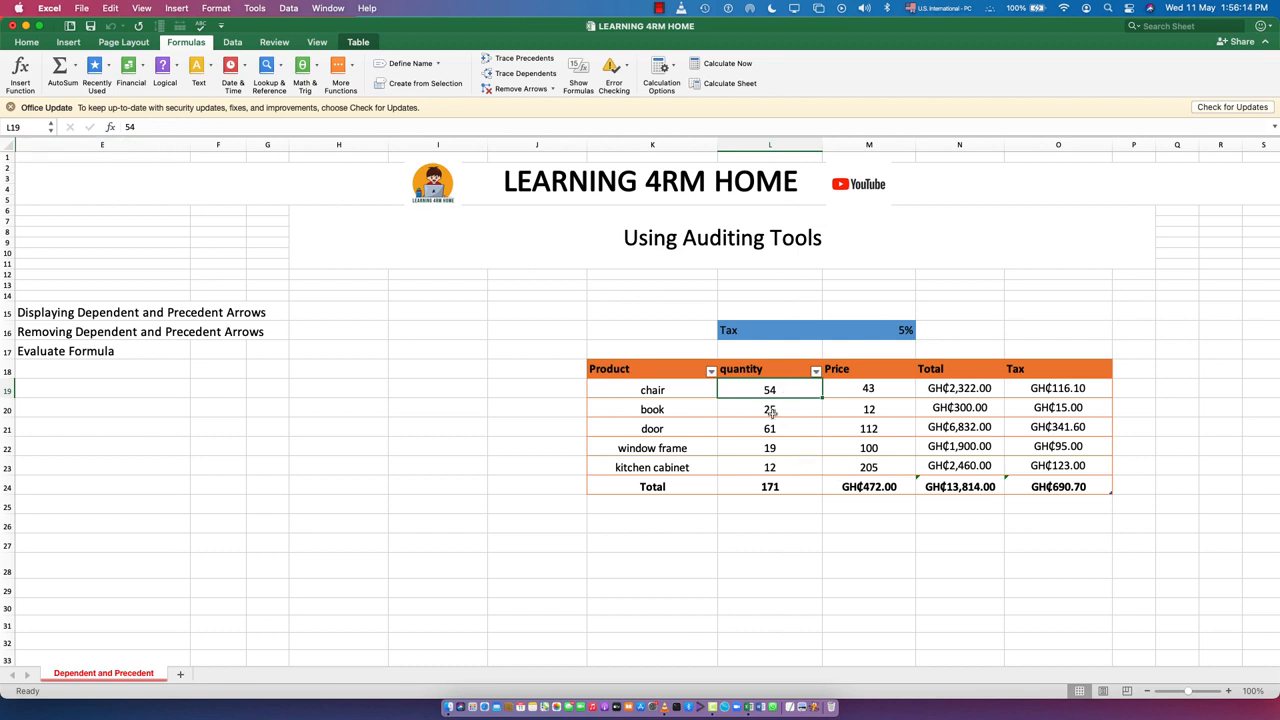
pyautogui.click(518, 58)
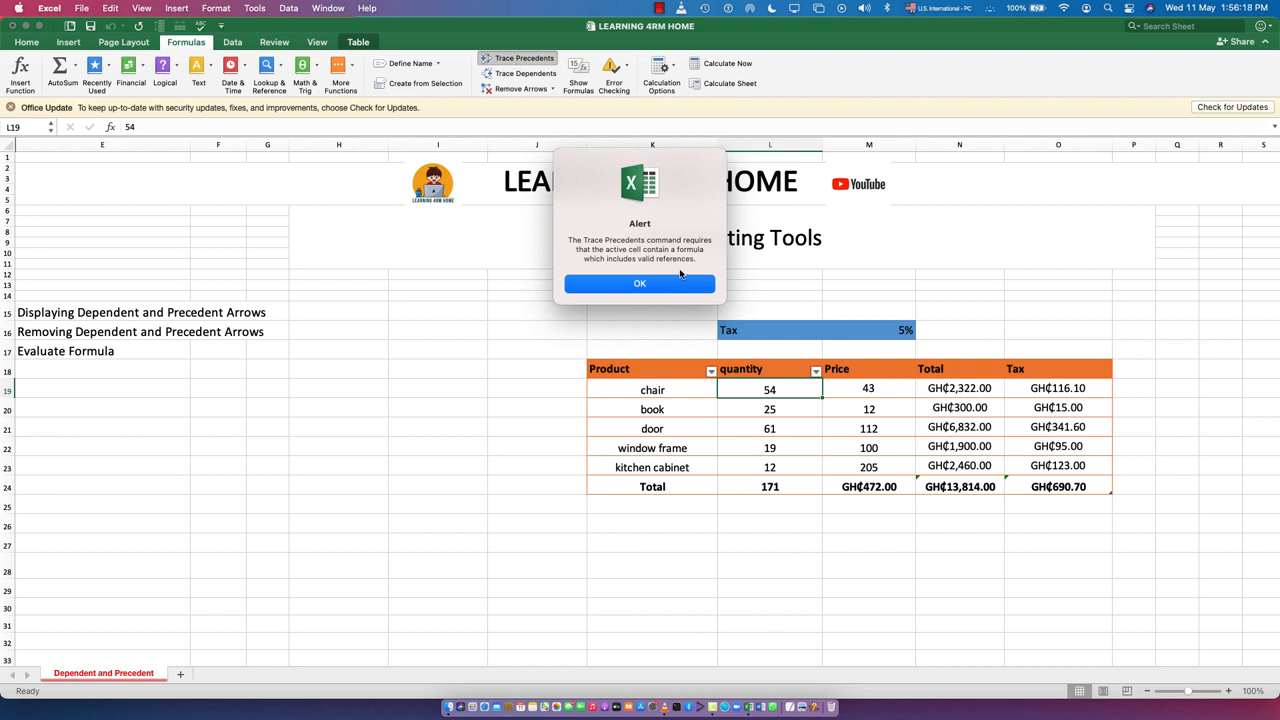
pyautogui.click(620, 283)
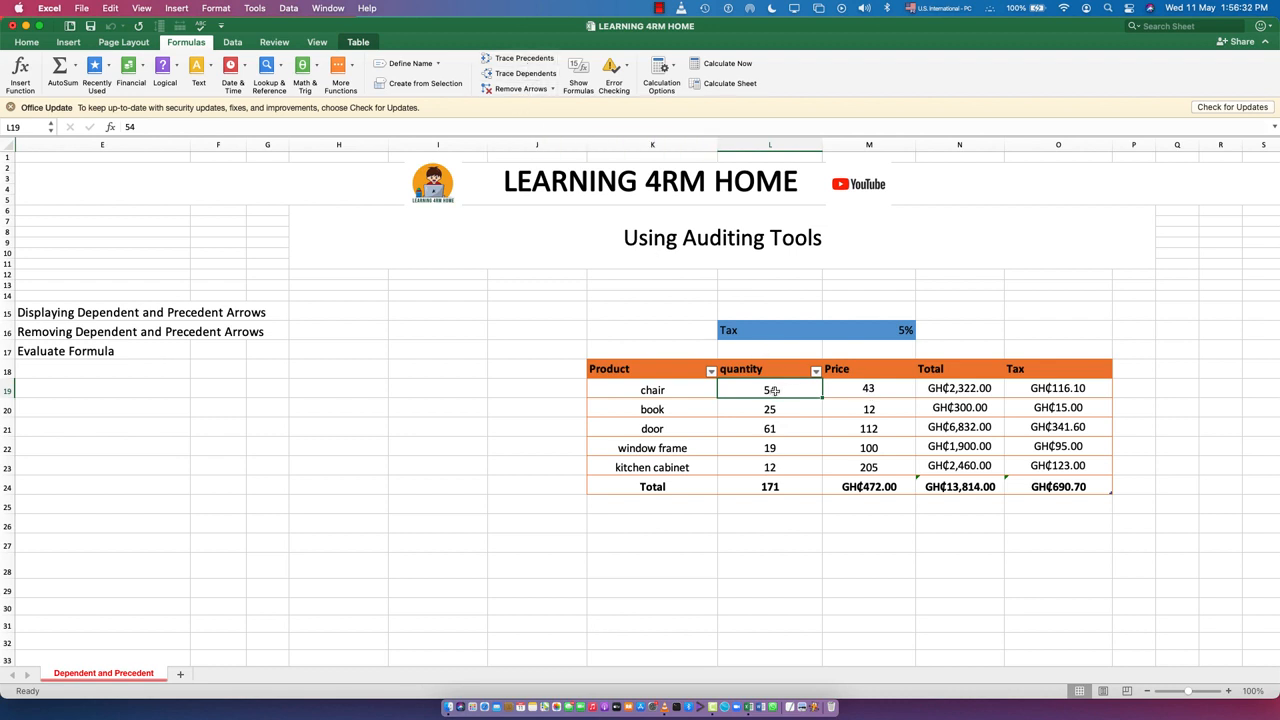
pyautogui.click(523, 58)
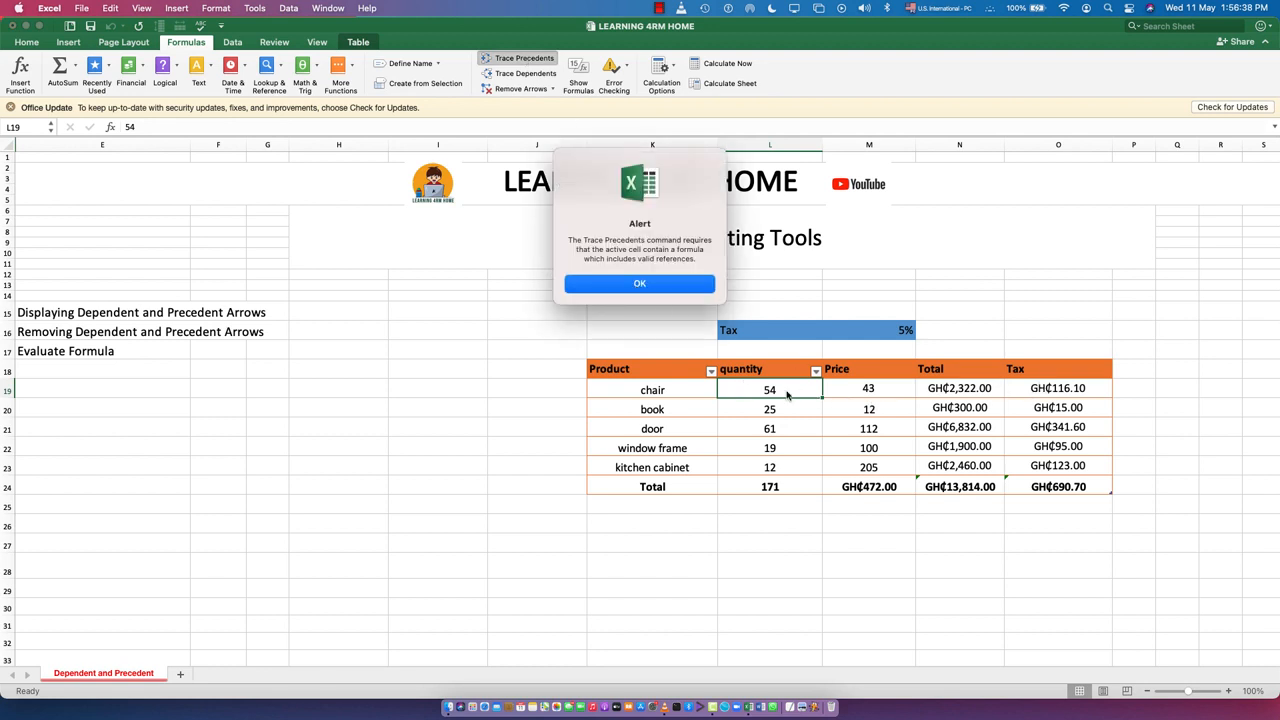
pyautogui.click(630, 285)
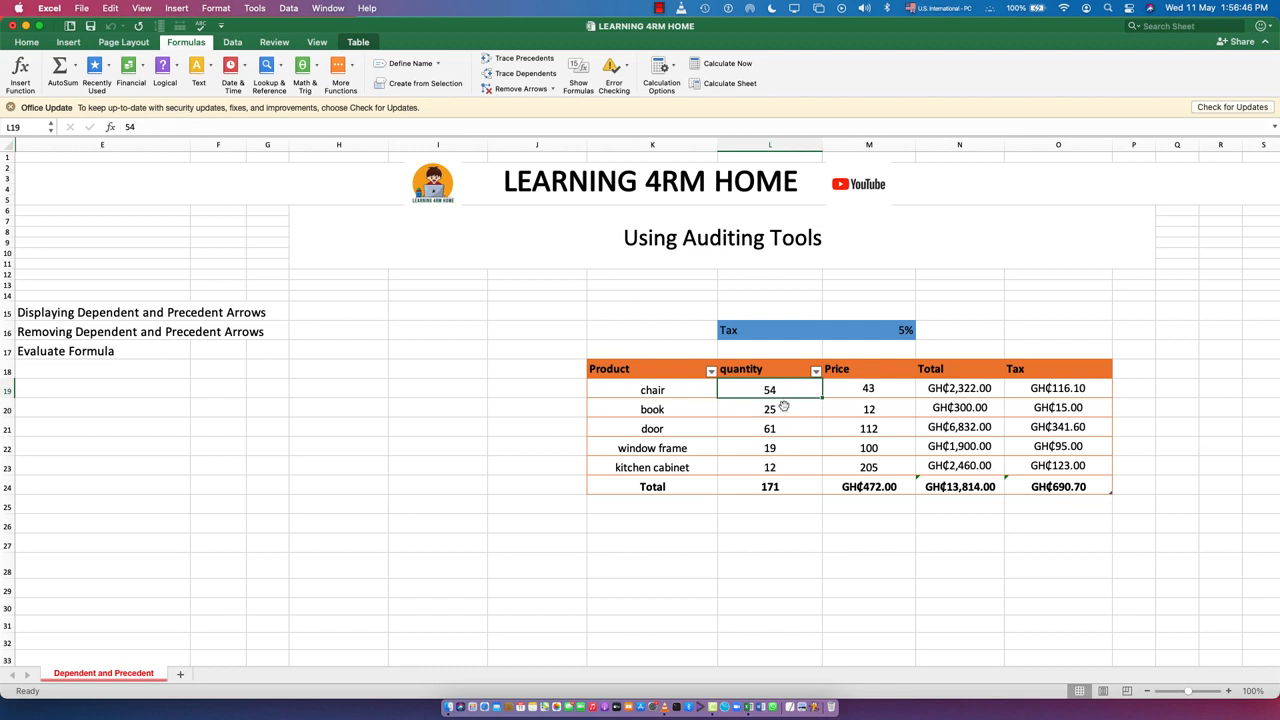
# Trace the dependents of the chair's quantity cell L19 through three levels.
pyautogui.click(521, 76)
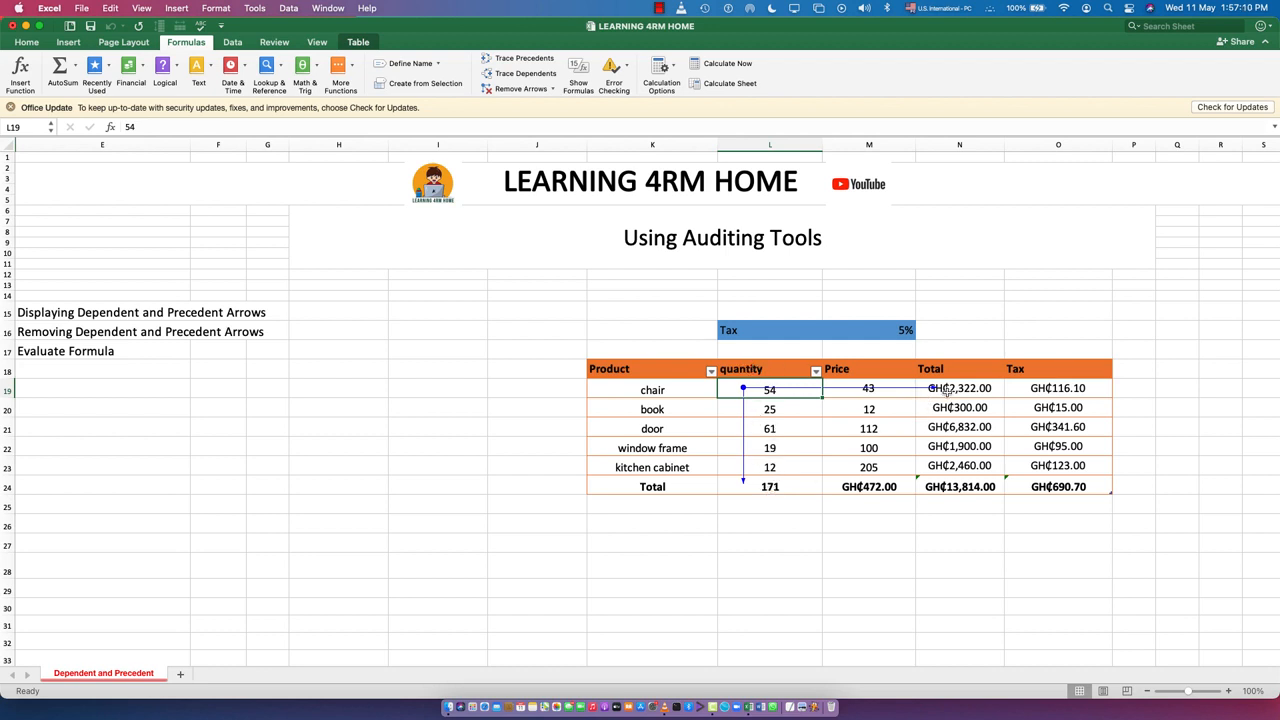
pyautogui.click(514, 74)
pyautogui.click(512, 74)
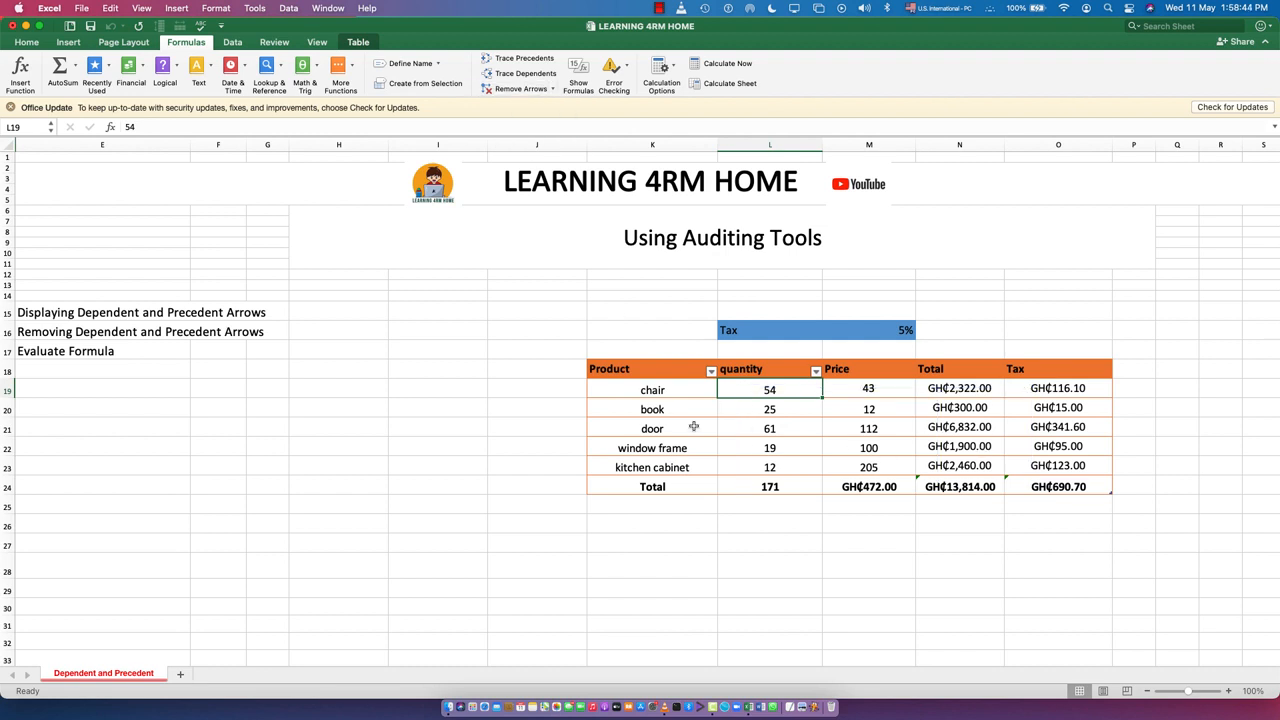
# Review the choices for removing all, only precedent or only dependent arrows, and close them without applying one.
pyautogui.click(553, 91)
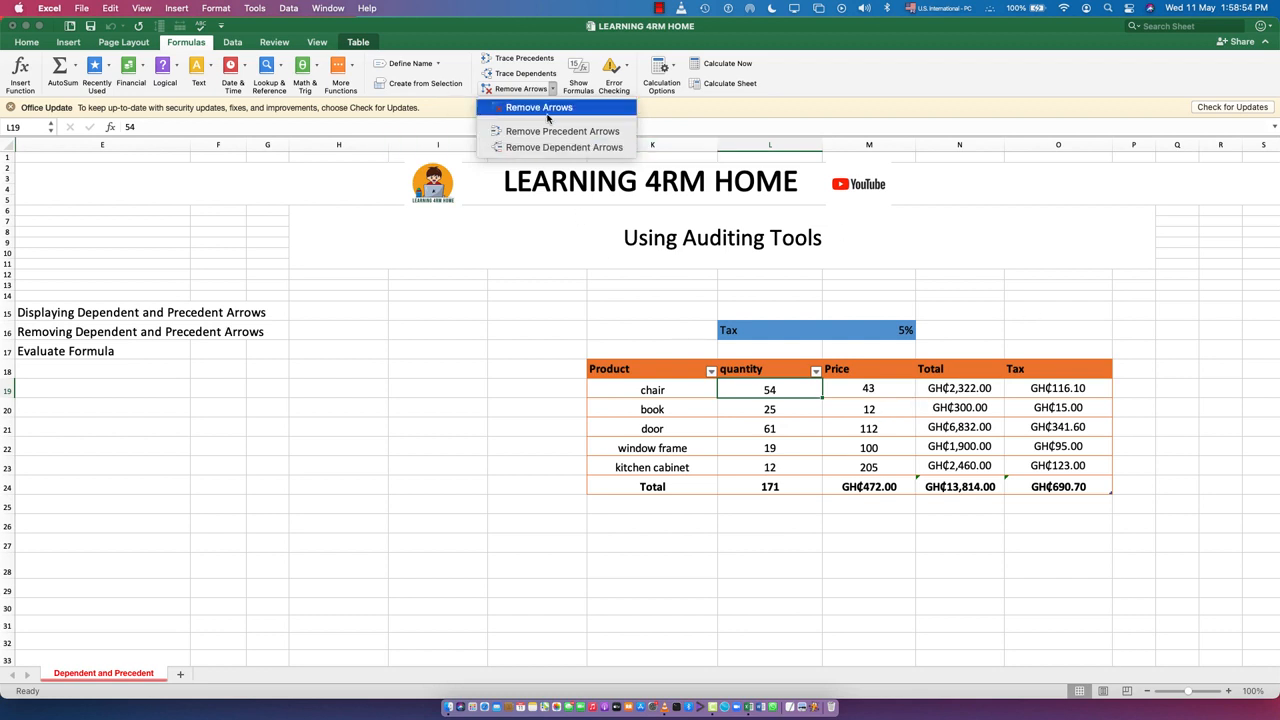
pyautogui.click(850, 445)
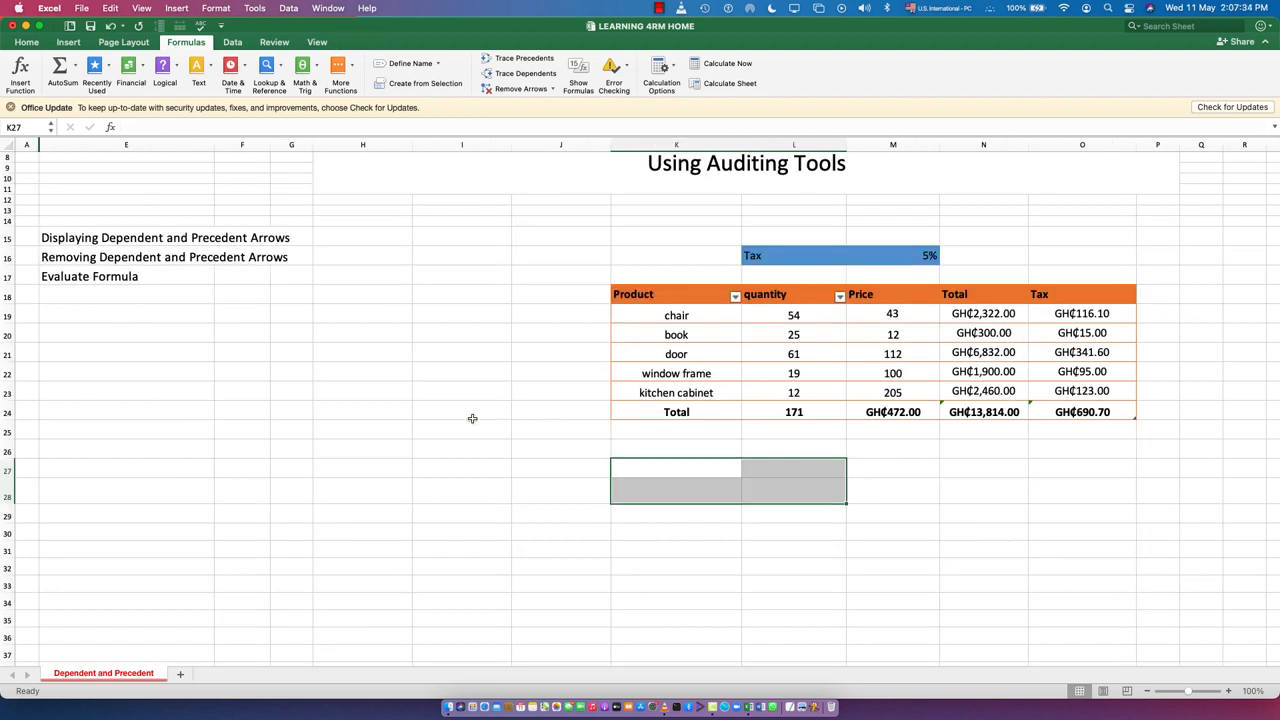
pyautogui.click(470, 451)
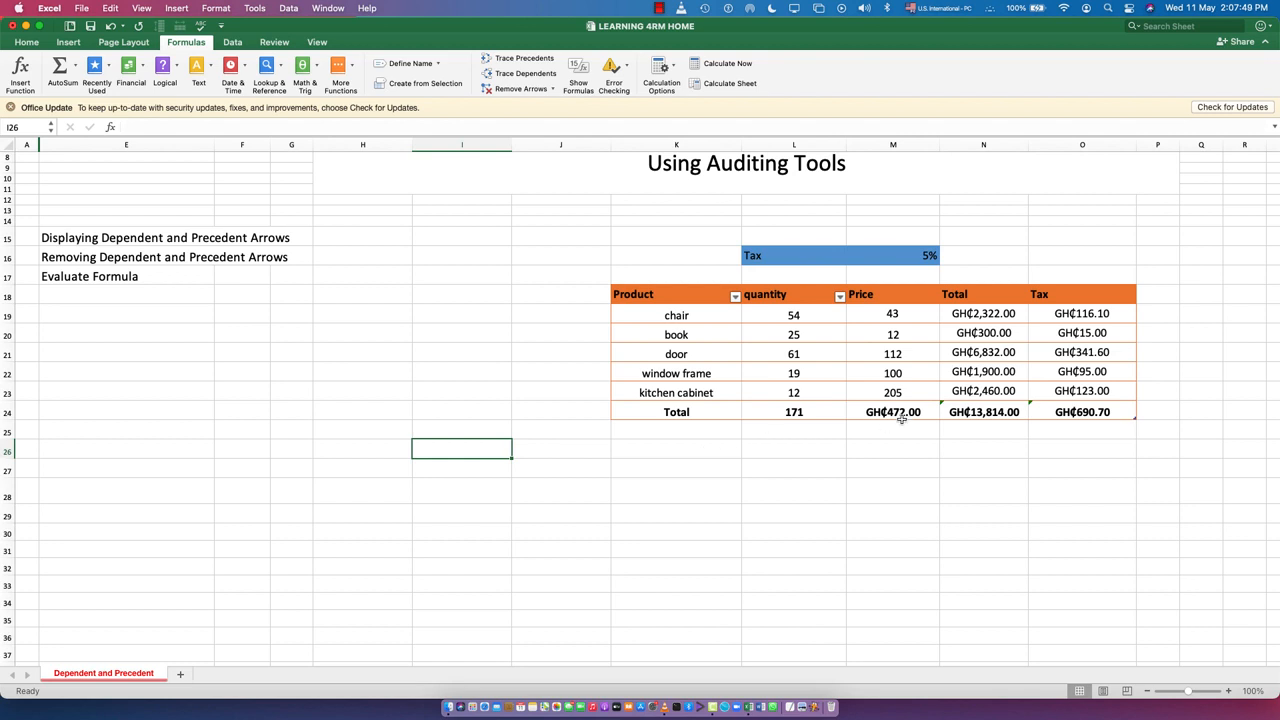
pyautogui.scroll(3, 751, 340)
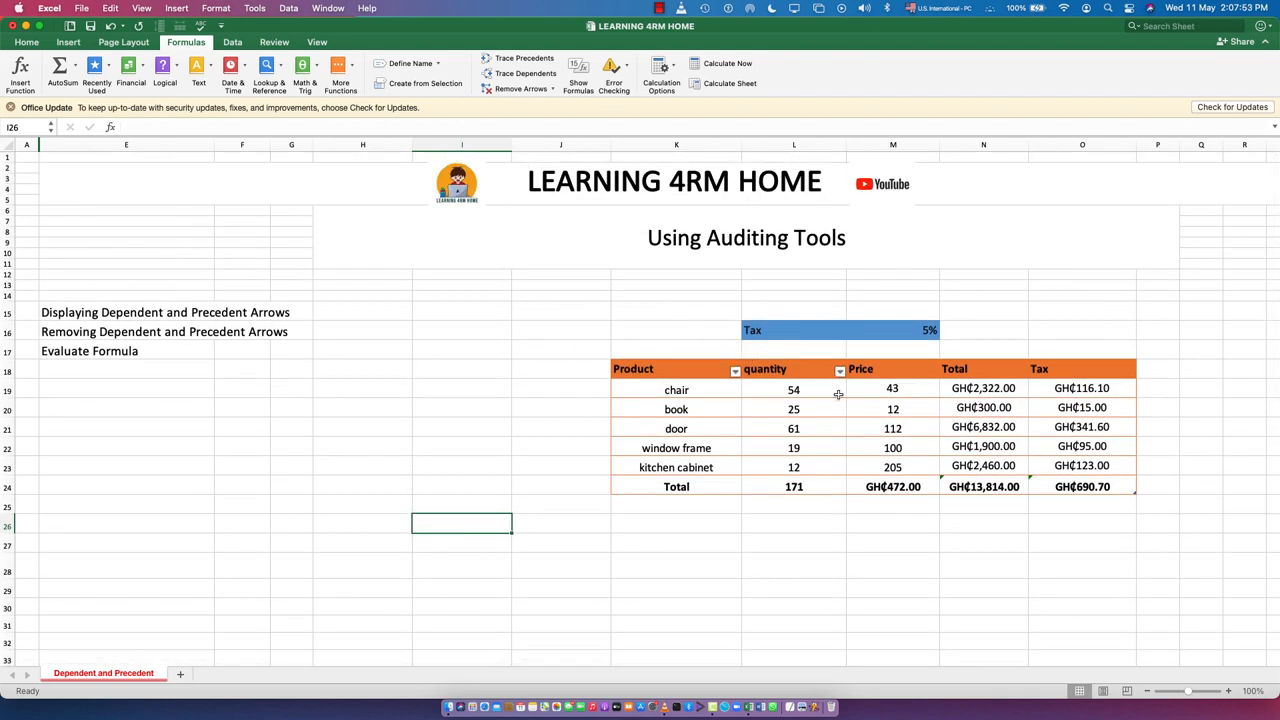
pyautogui.click(659, 9)
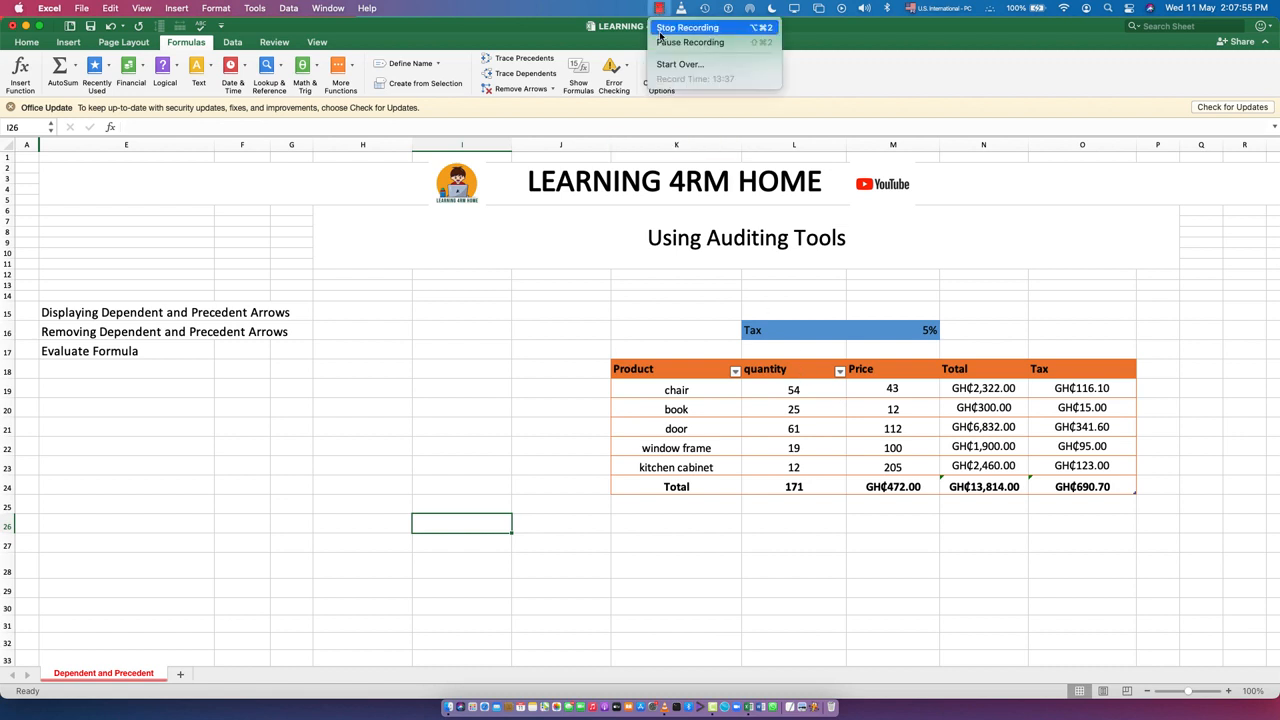